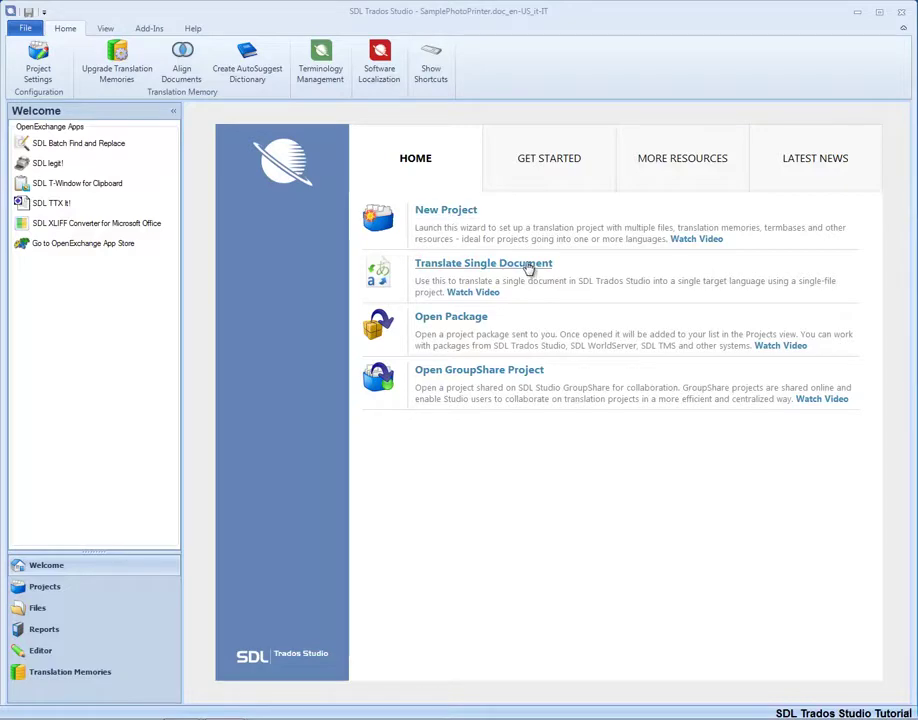
# Browse the Welcome page's getting-started videos, additional resources and latest news, then return home
pyautogui.click(547, 168)
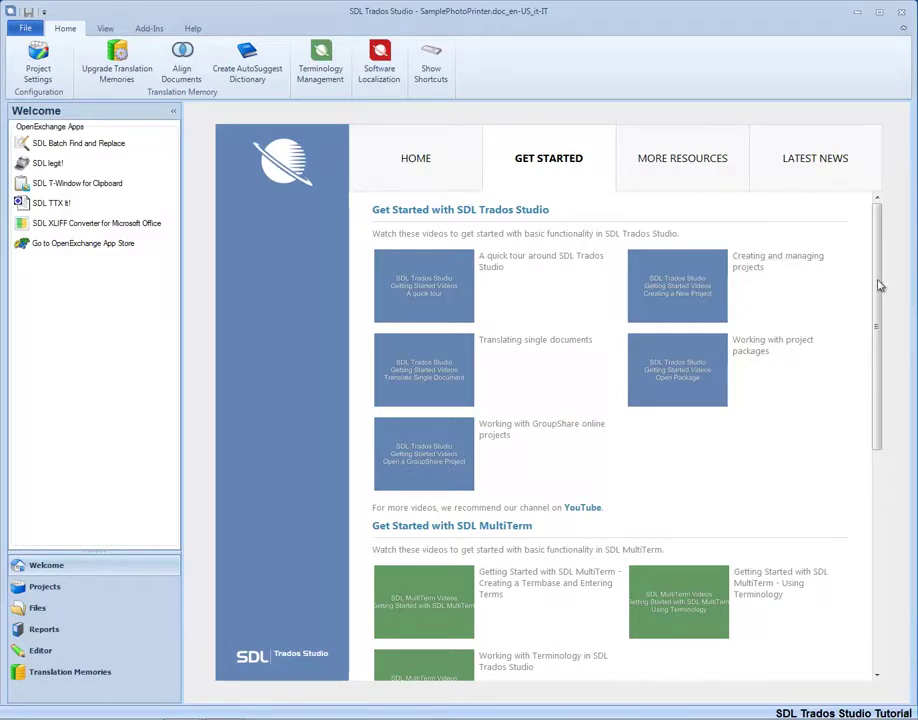
pyautogui.click(724, 165)
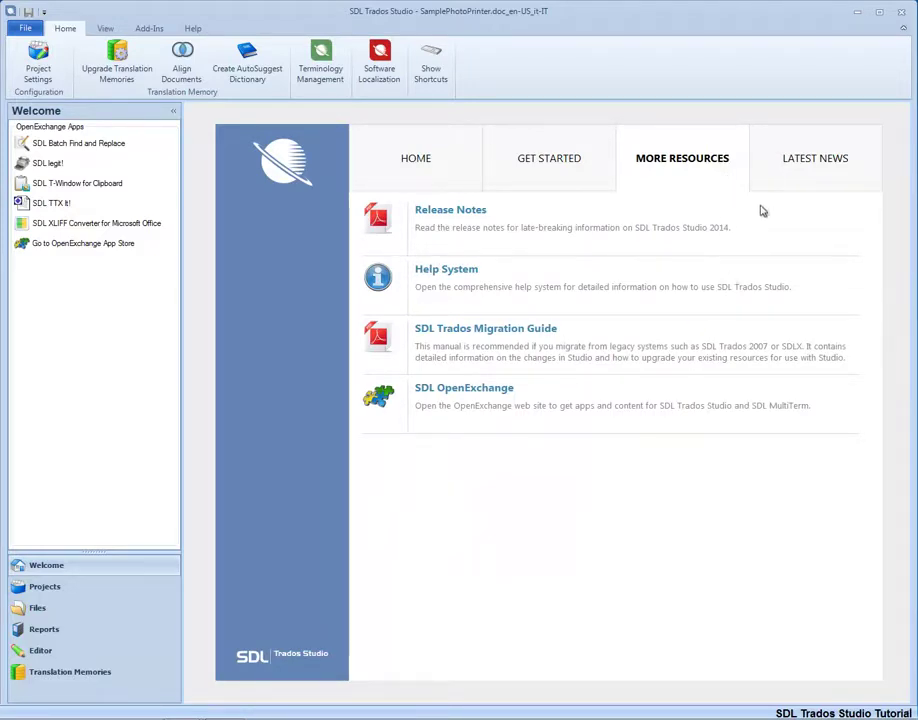
pyautogui.click(807, 167)
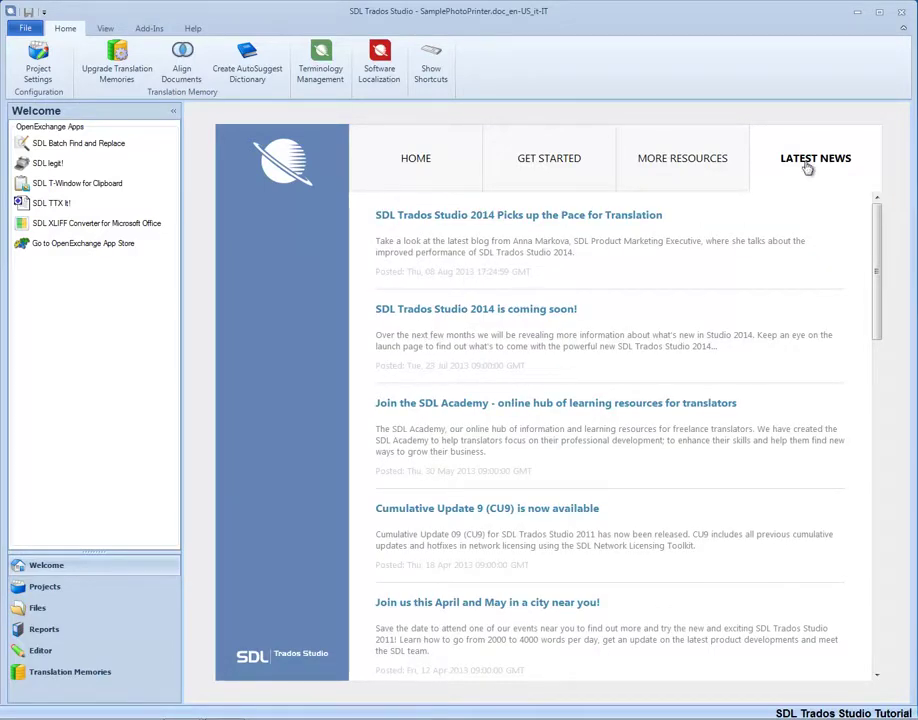
pyautogui.click(415, 165)
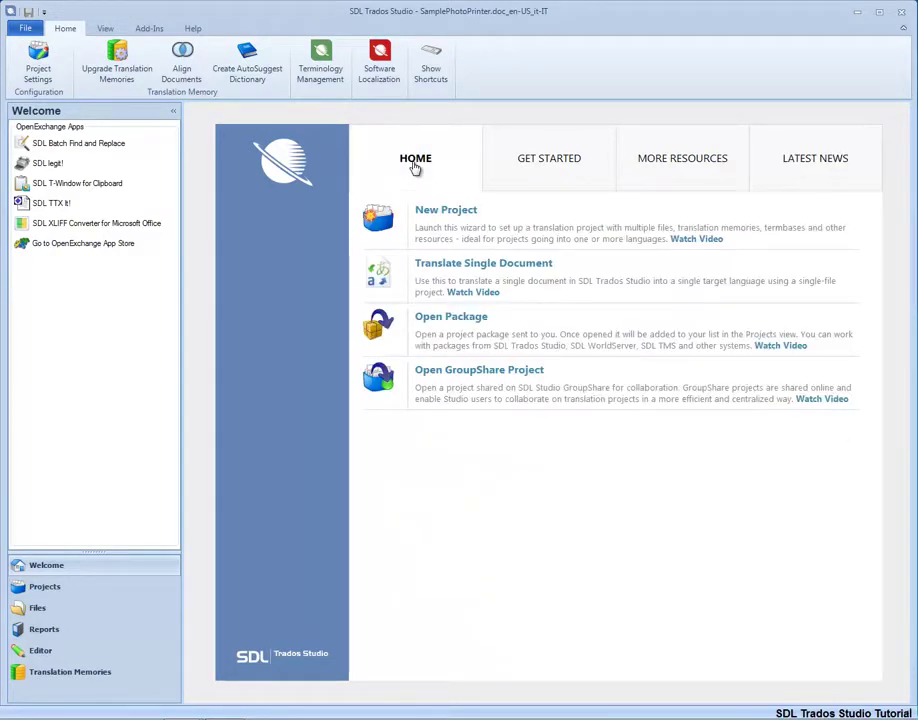
# Open Sample Project's files and show TryPerfectMatch's confirmation statistics: 219 words signed off, 5 untranslated
pyautogui.click(140, 589)
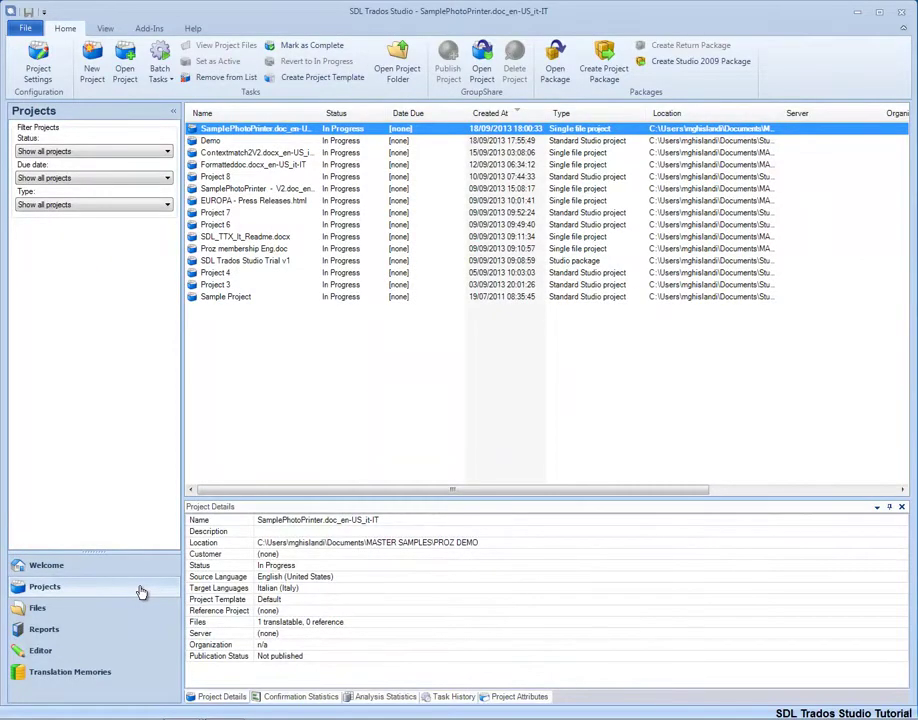
pyautogui.click(284, 700)
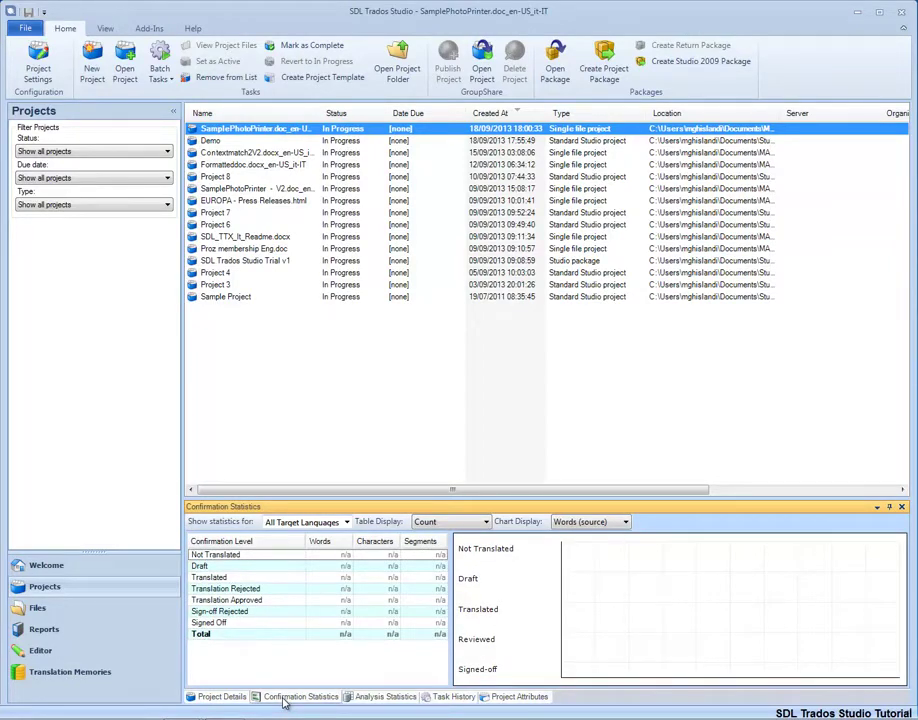
pyautogui.click(389, 698)
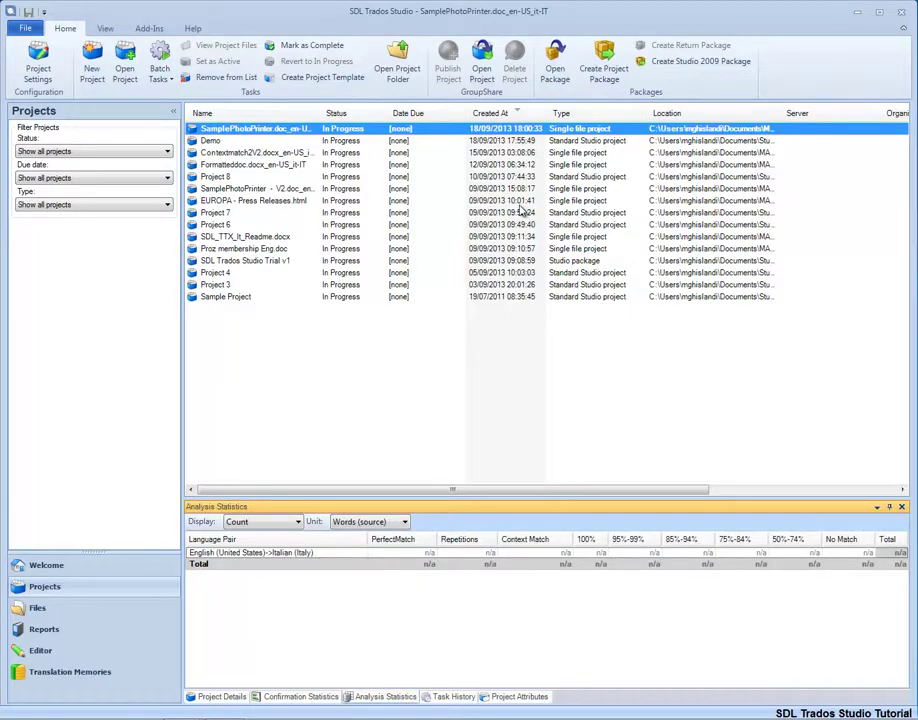
pyautogui.doubleClick(296, 297)
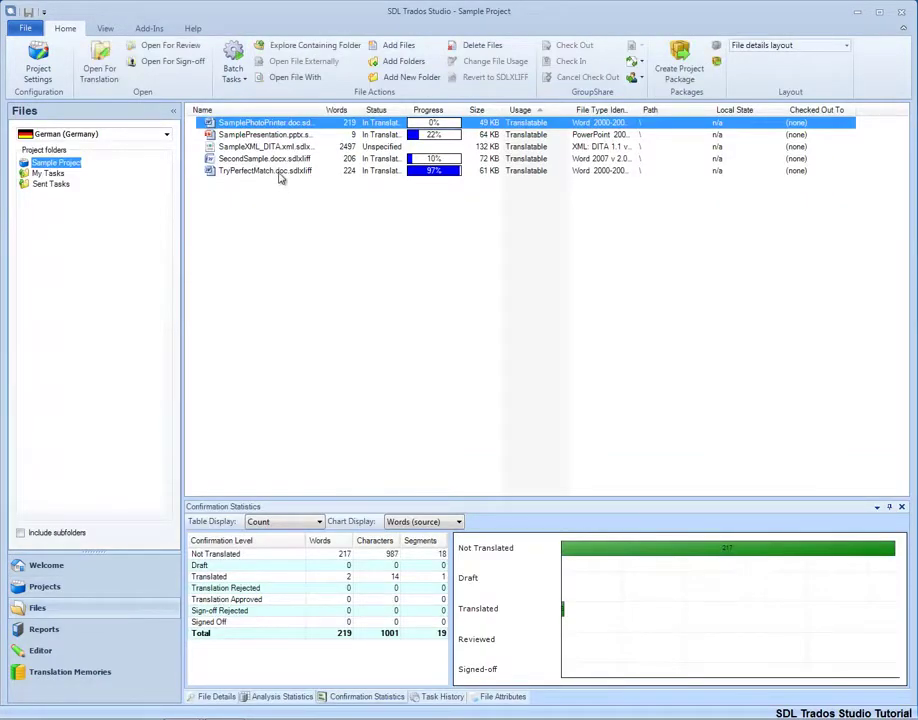
pyautogui.click(280, 172)
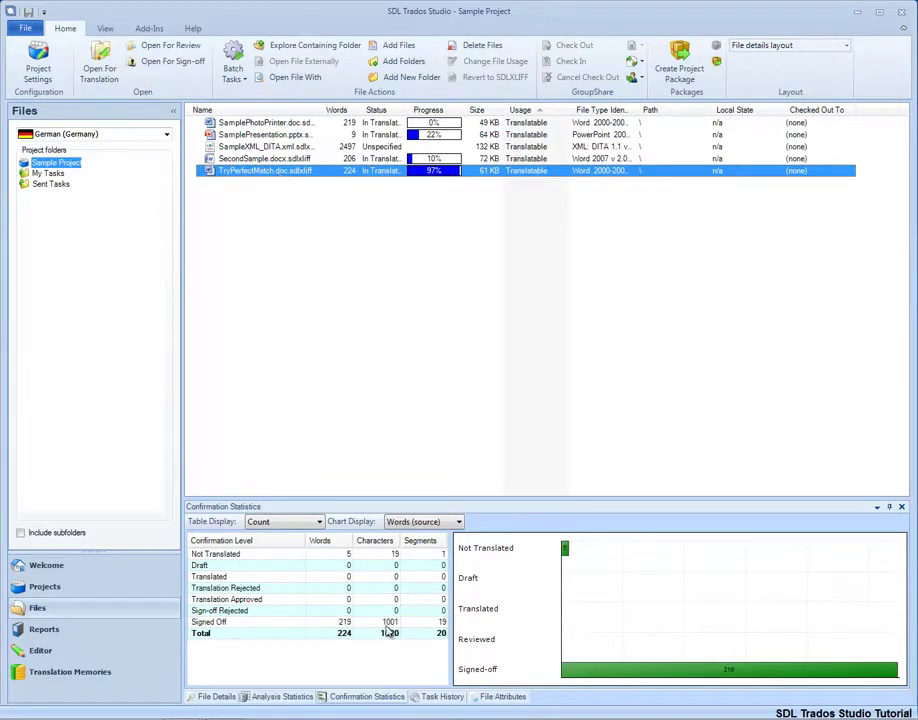
pyautogui.click(377, 704)
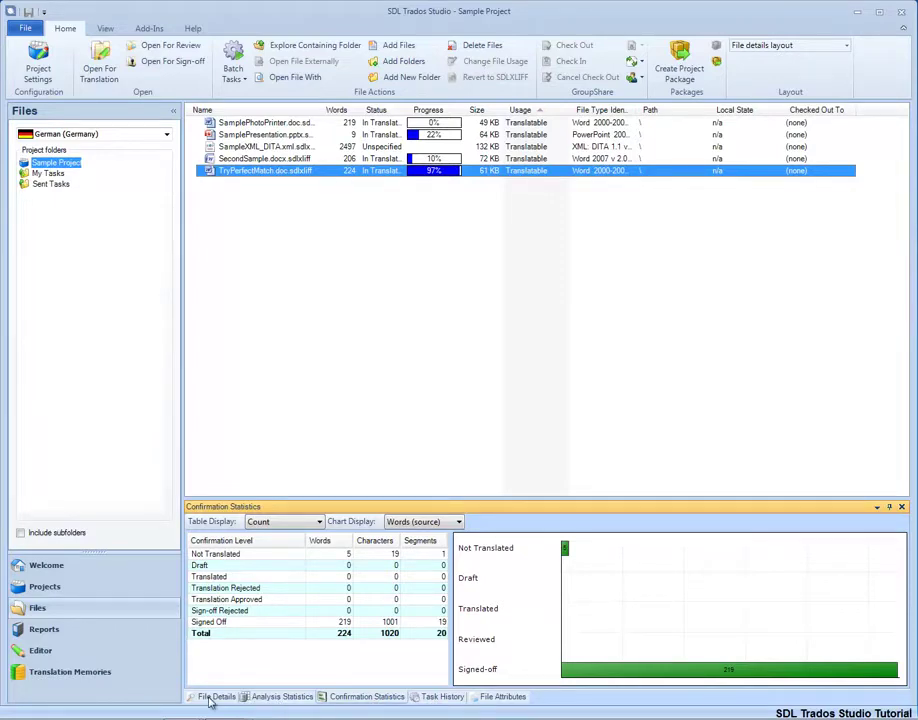
# View the German Analyze Files report in Reports, scrolled down to its File Details
pyautogui.click(139, 635)
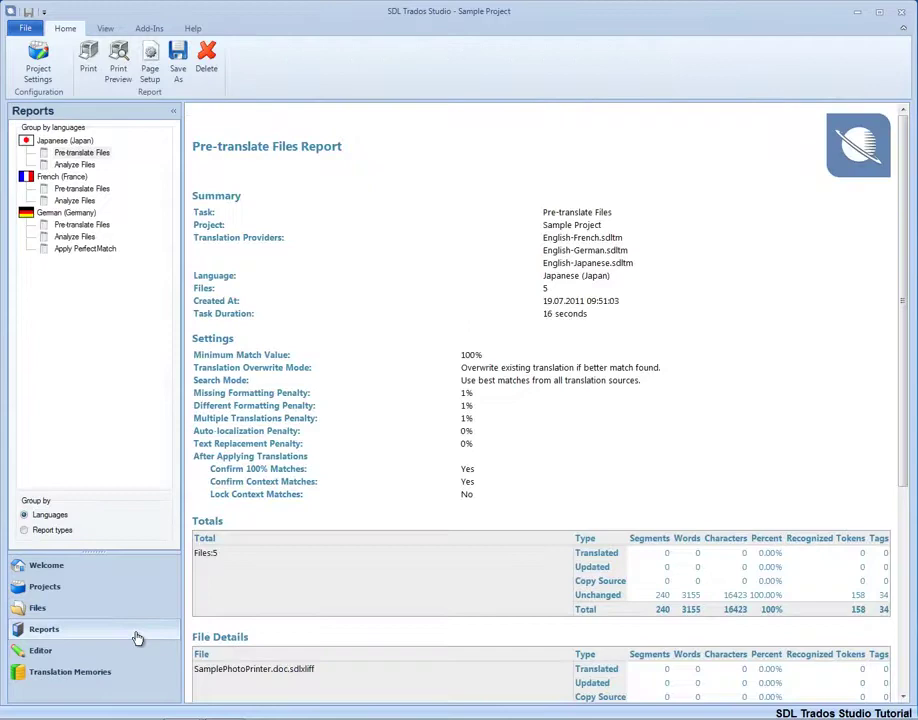
pyautogui.click(88, 189)
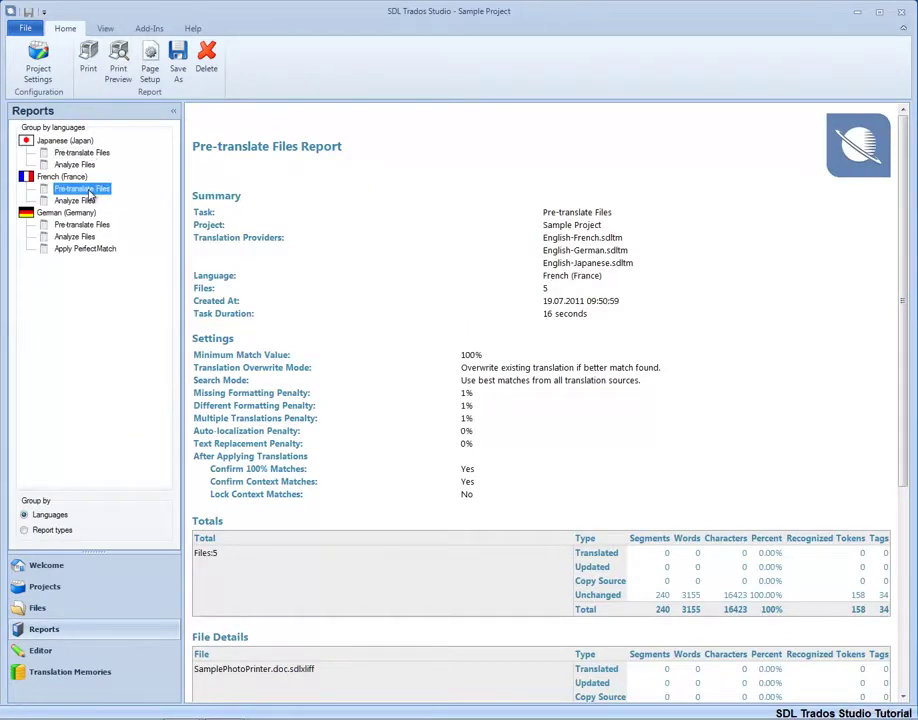
pyautogui.click(80, 237)
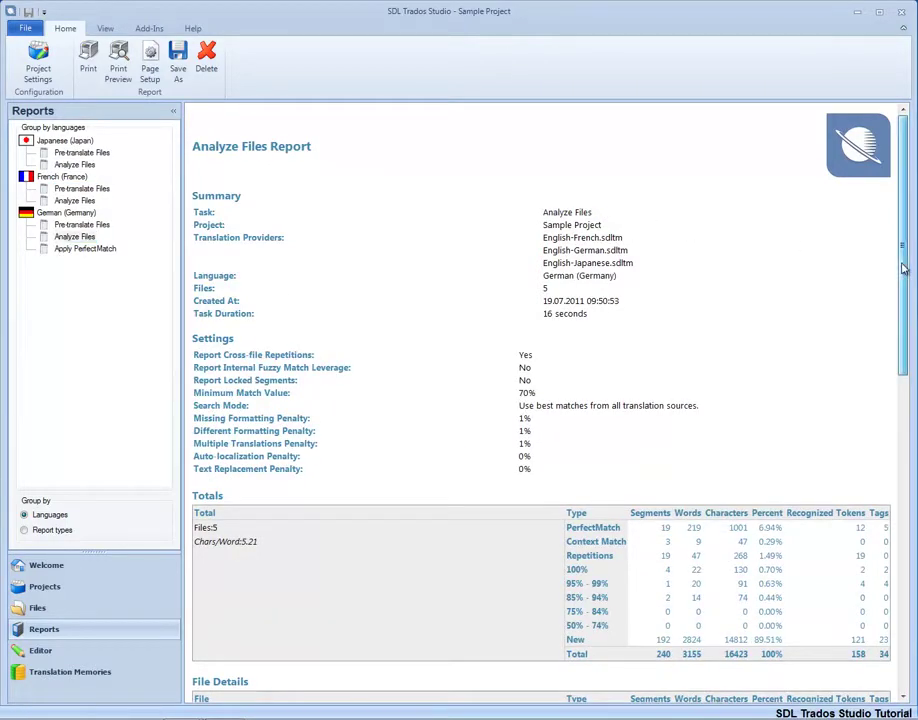
pyautogui.moveTo(903, 268); pyautogui.dragTo(893, 515)
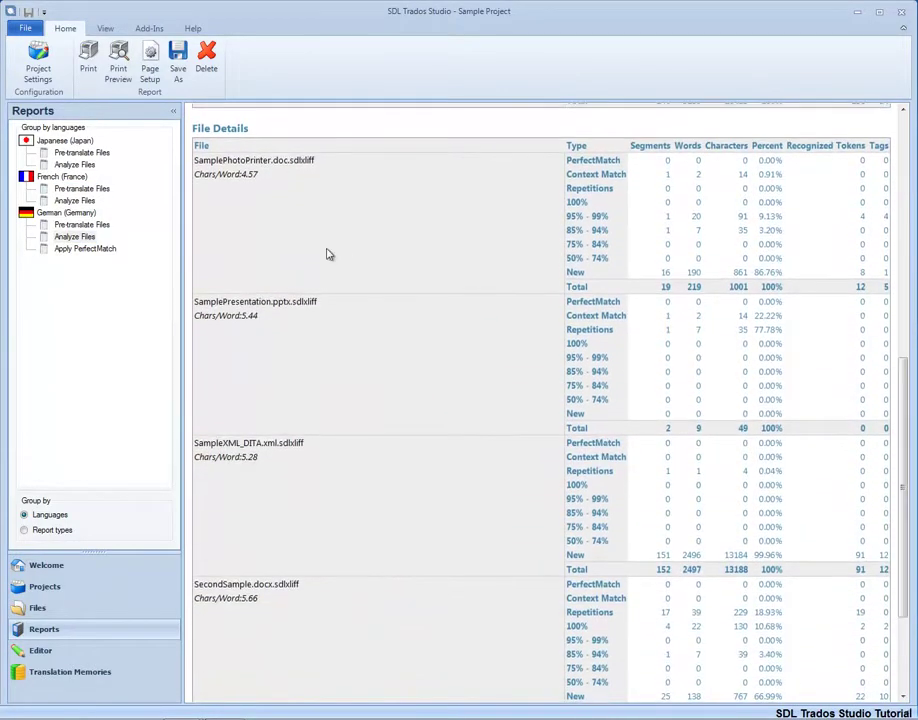
# Check the report's Save As file formats, then cancel without saving
pyautogui.click(178, 62)
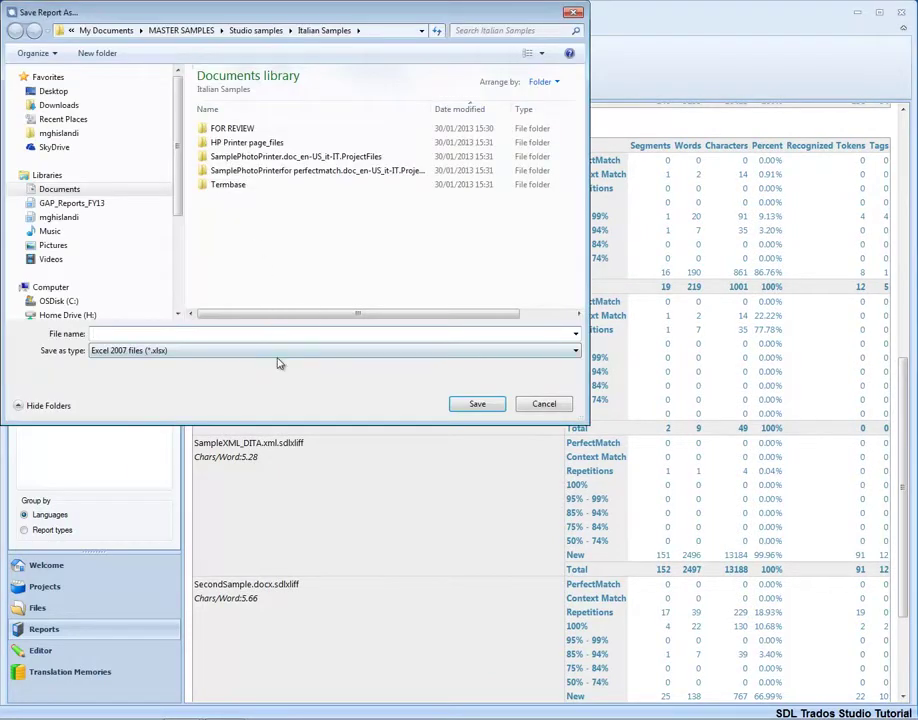
pyautogui.click(279, 350)
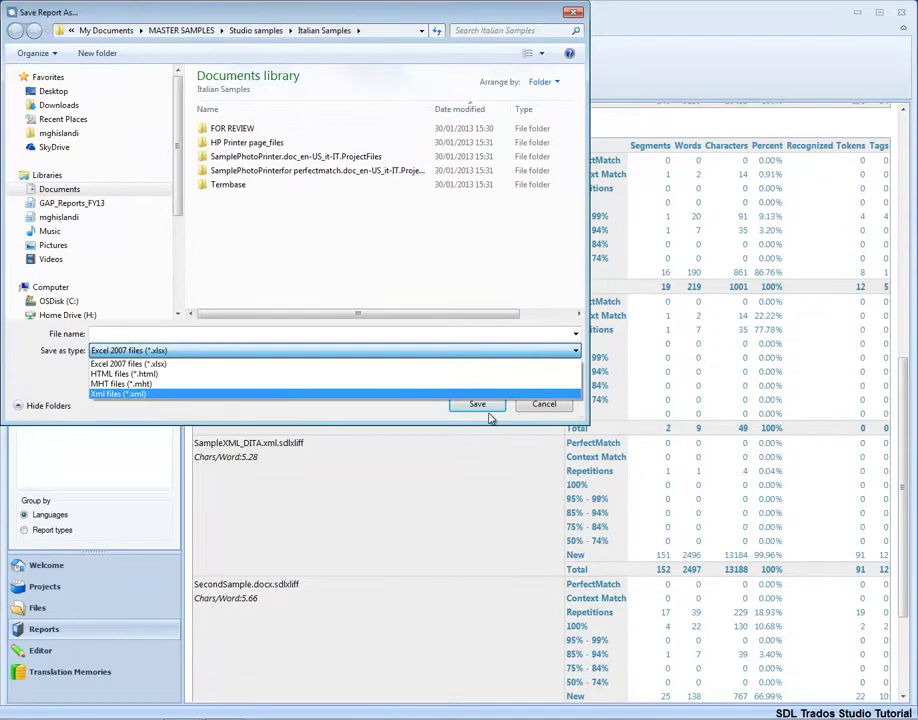
pyautogui.click(546, 405)
pyautogui.click(546, 405)
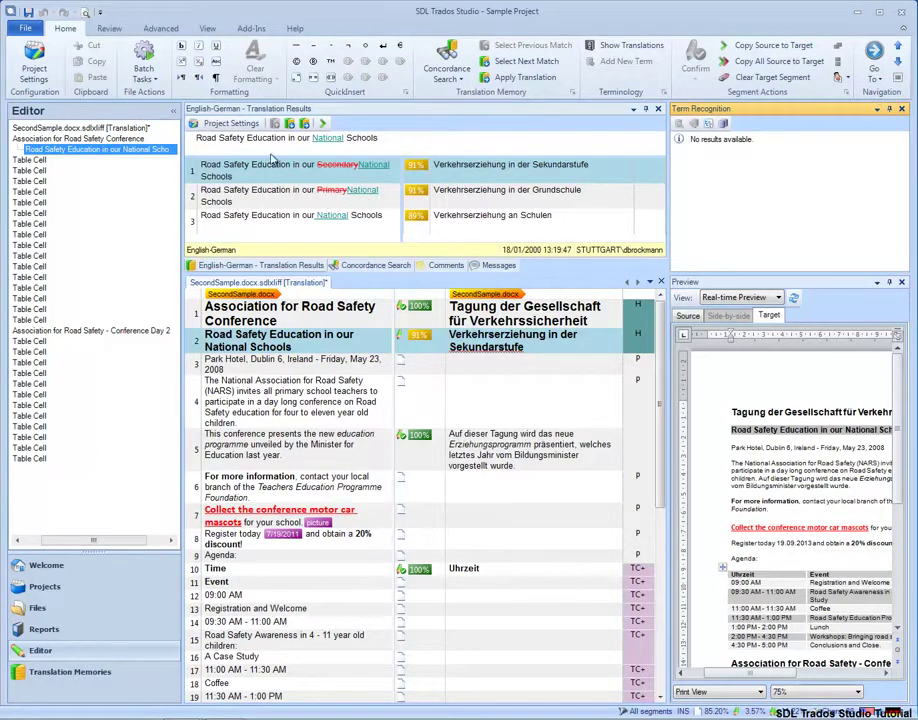
# Show the Review ribbon's track-changes features for the open SecondSample.docx
pyautogui.click(115, 28)
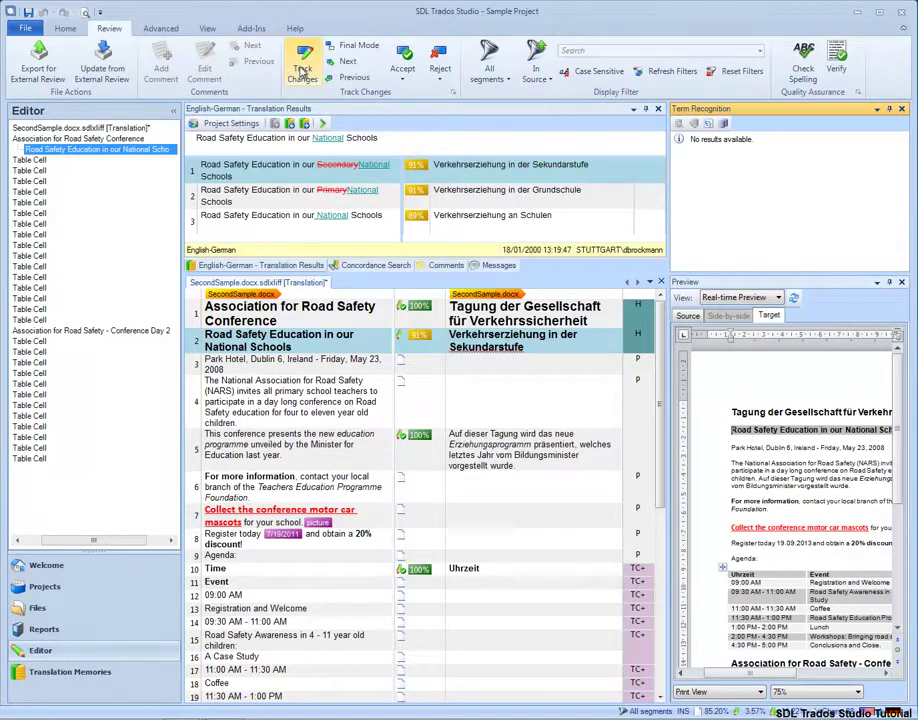
pyautogui.scroll(1, 303, 65)
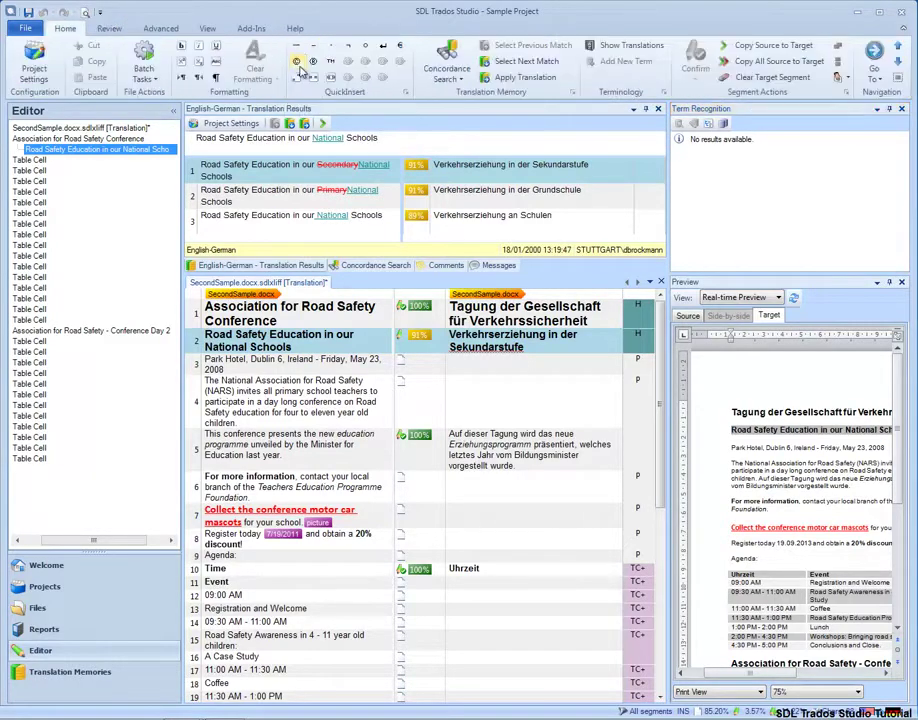
# Browse the Test English–Italian translation memory, then return to the Welcome page with Ctrl+Alt+W
pyautogui.click(113, 675)
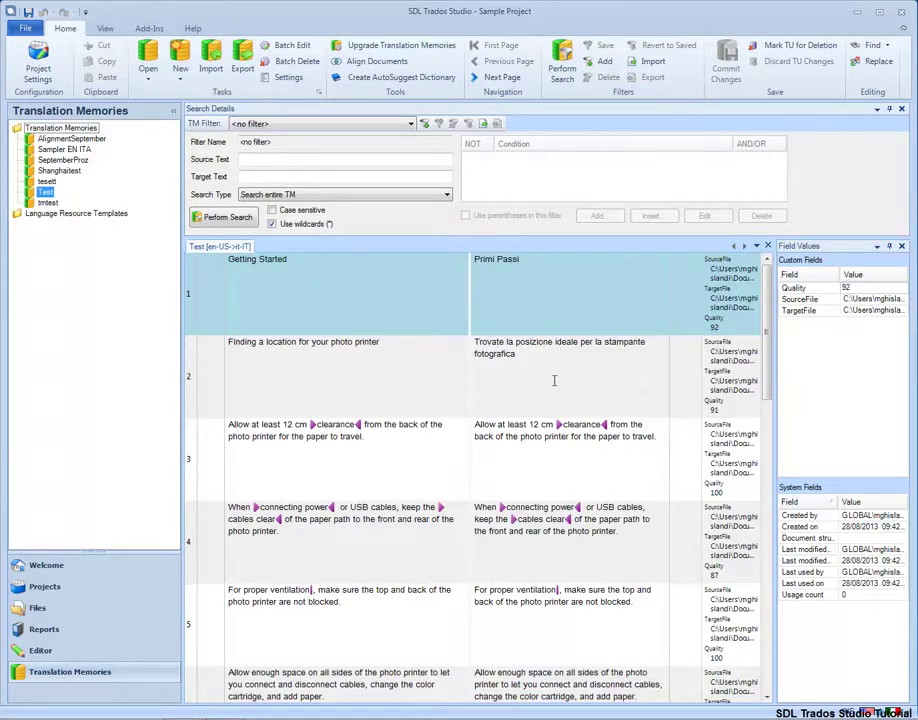
pyautogui.hotkey('ctrl', 'alt', 'w')
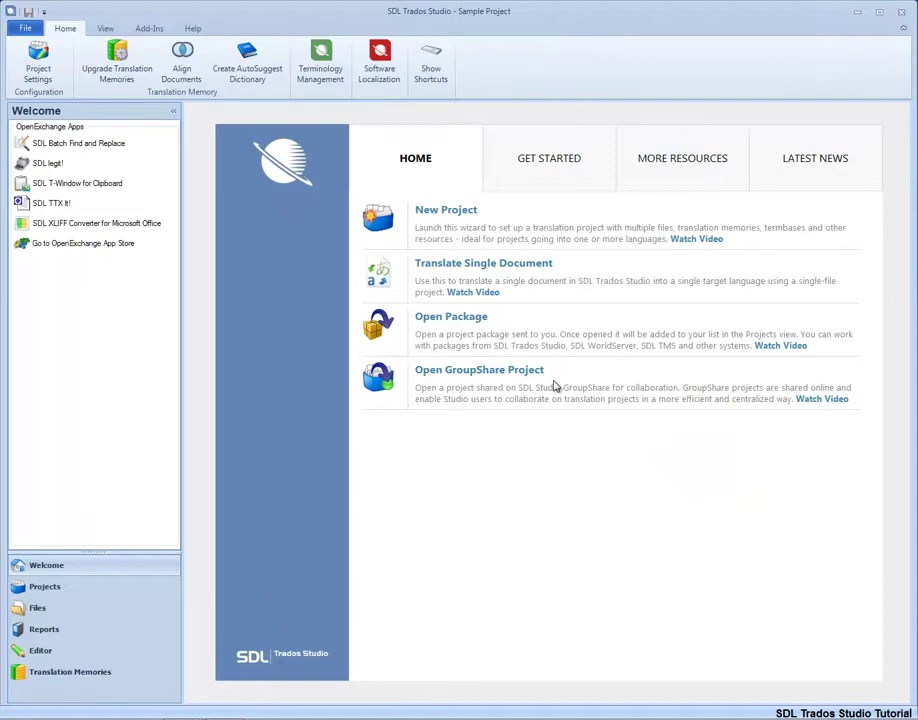
# Choose SamplePhotoPrinter.doc as a single document to translate
pyautogui.click(537, 270)
pyautogui.moveTo(735, 236); pyautogui.dragTo(568, 192)
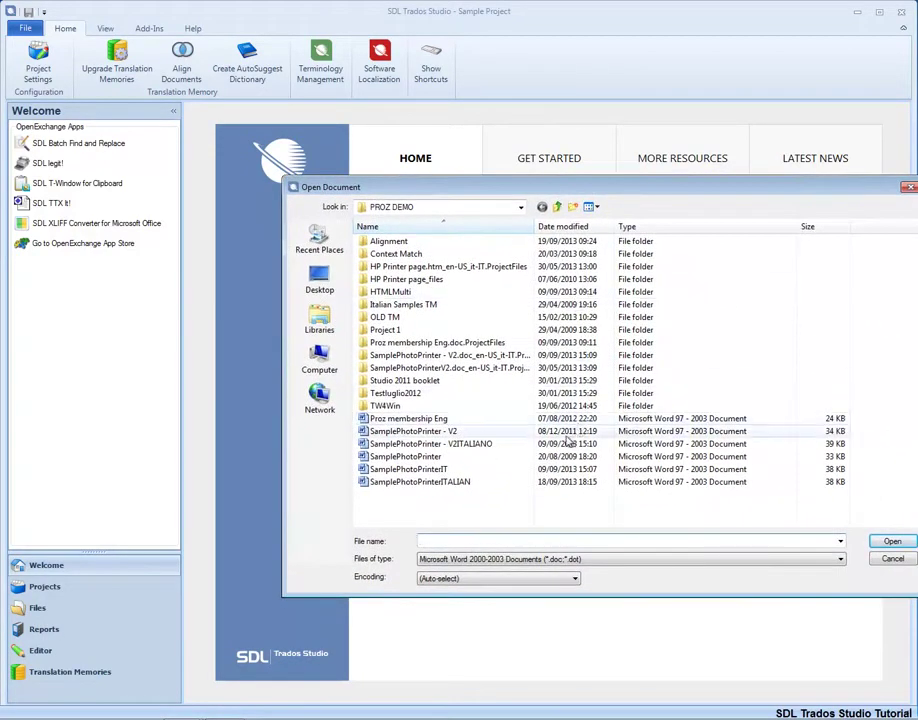
pyautogui.click(547, 458)
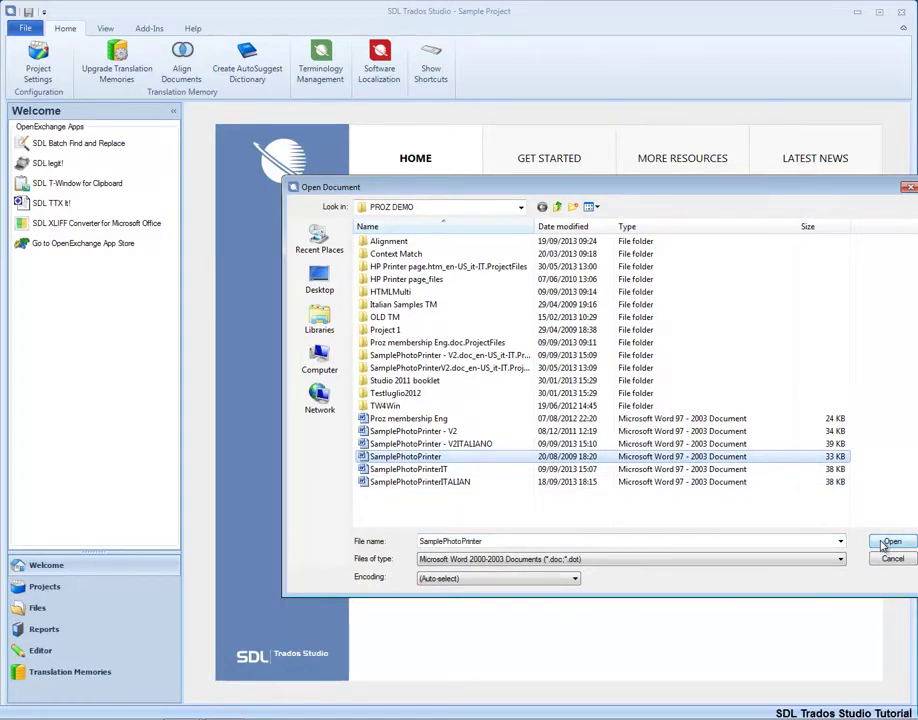
pyautogui.click(886, 543)
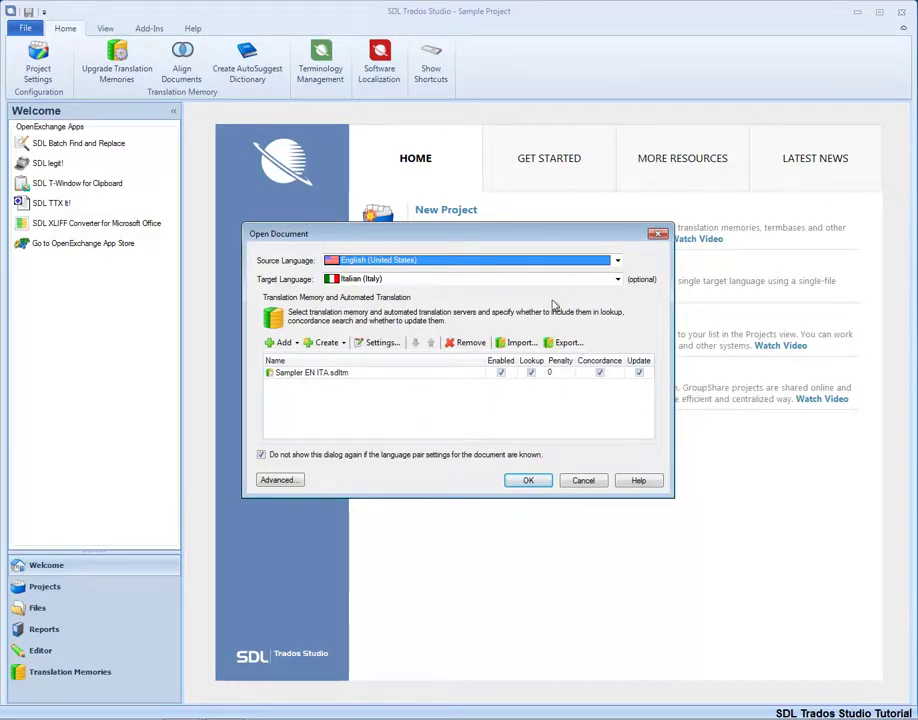
# Keep English (United States) to Italian (Italy) with Sampler EN ITA.sdltm enabled, and open the document
pyautogui.click(617, 261)
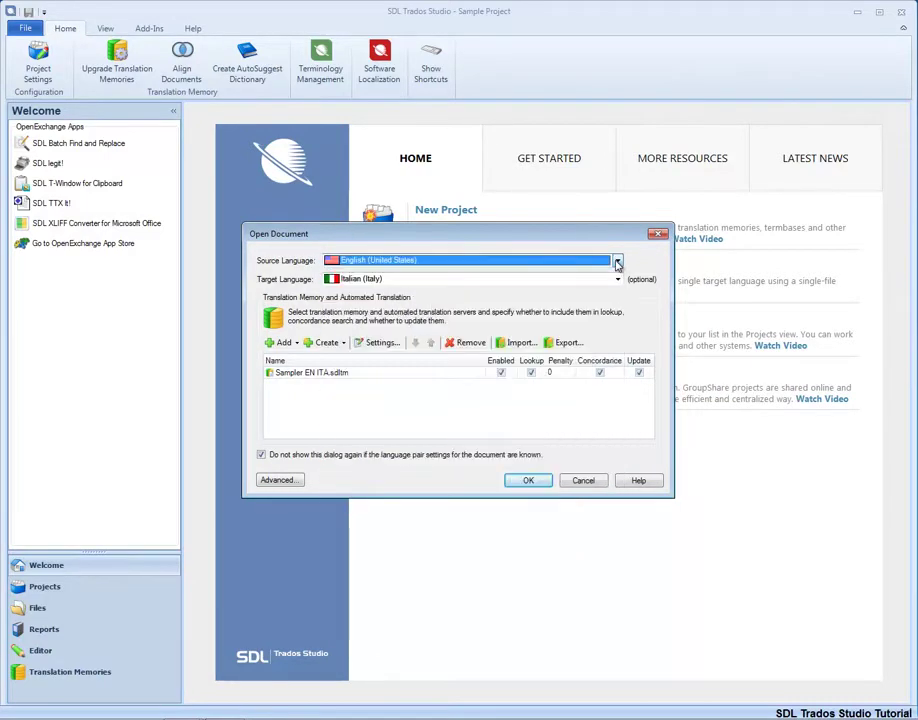
pyautogui.click(617, 280)
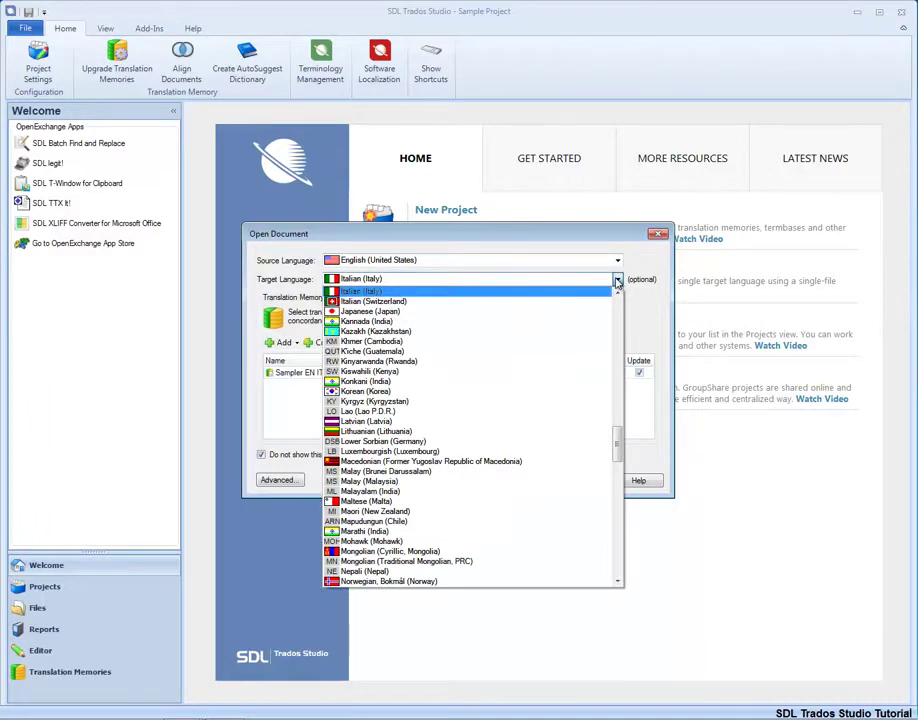
pyautogui.click(617, 280)
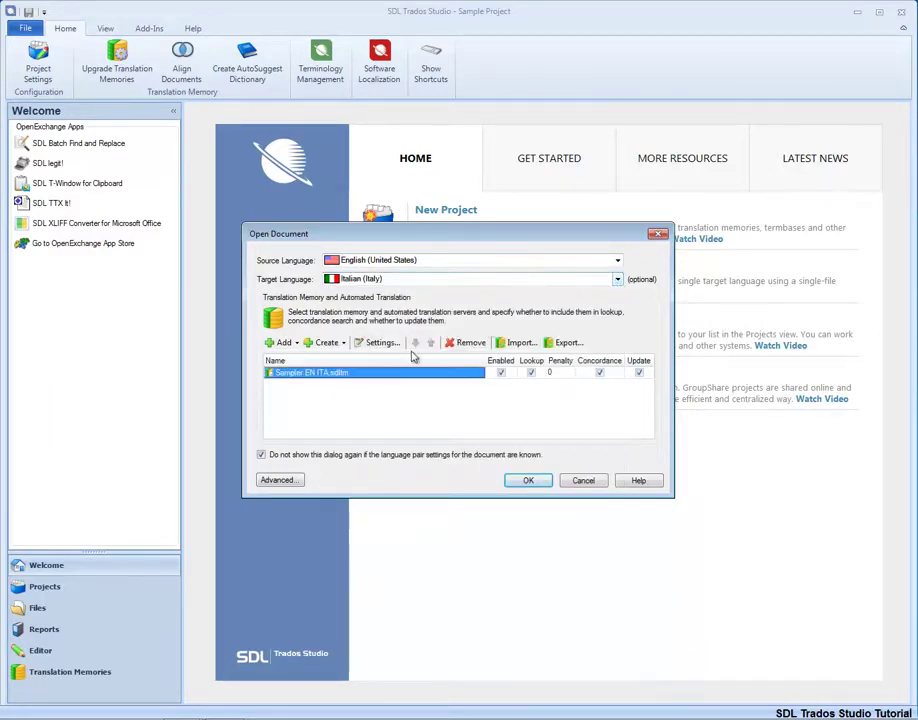
pyautogui.click(290, 345)
pyautogui.click(328, 343)
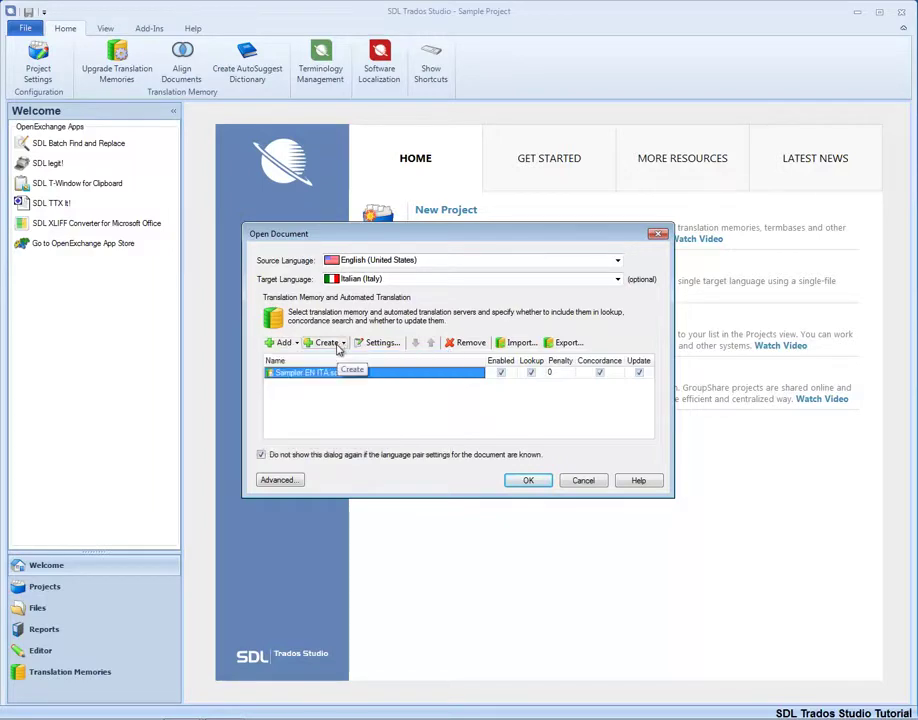
pyautogui.click(338, 345)
pyautogui.click(333, 345)
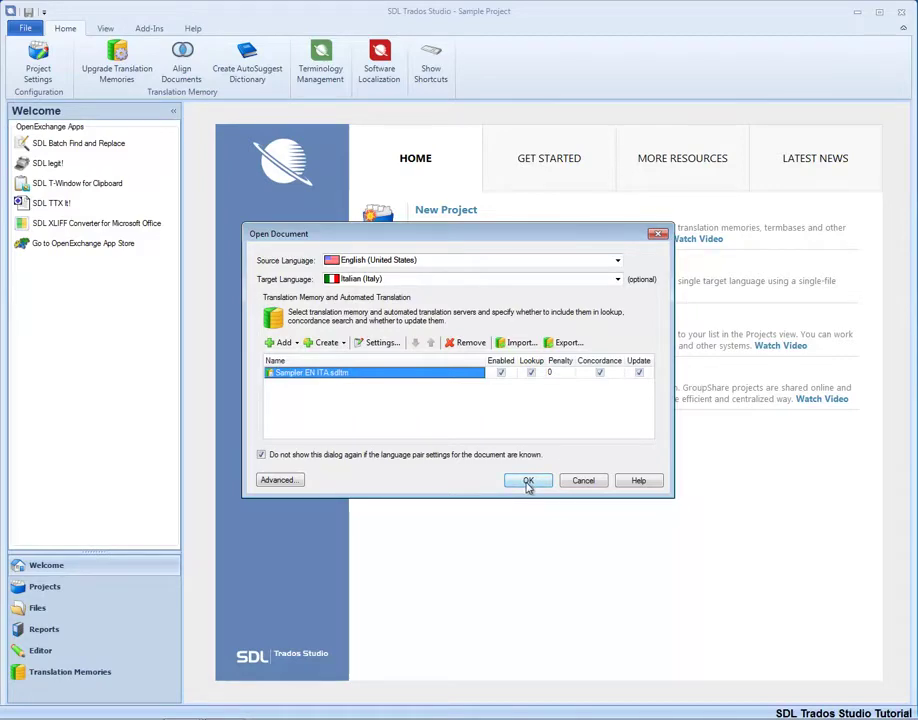
pyautogui.click(528, 481)
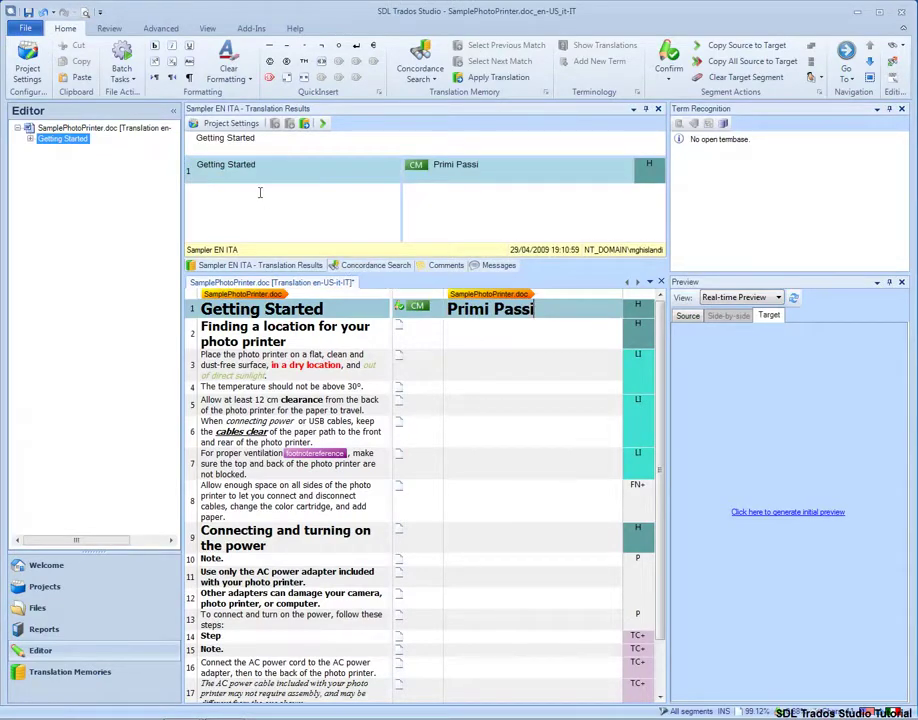
# Collapse the navigation pane, widen the preview area, generate a live preview, and show Project Settings
pyautogui.click(173, 111)
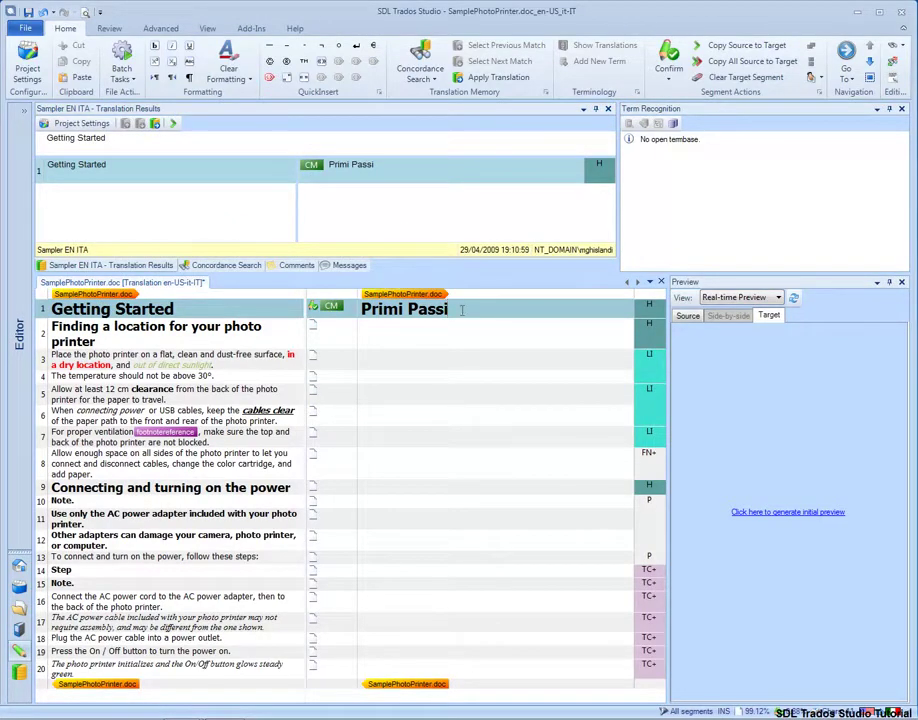
pyautogui.moveTo(668, 402); pyautogui.dragTo(621, 404)
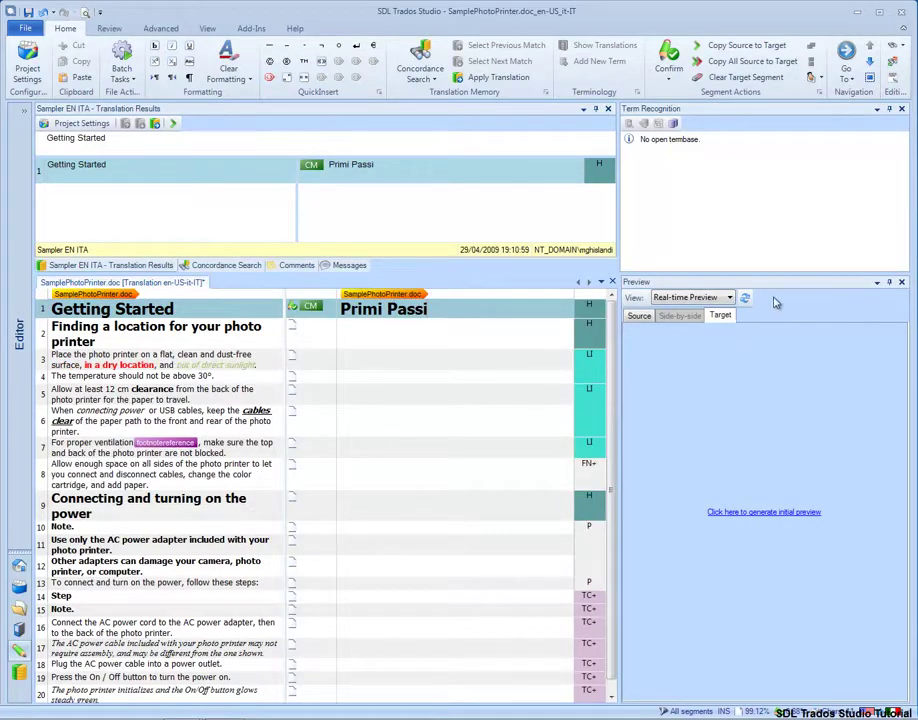
pyautogui.click(206, 29)
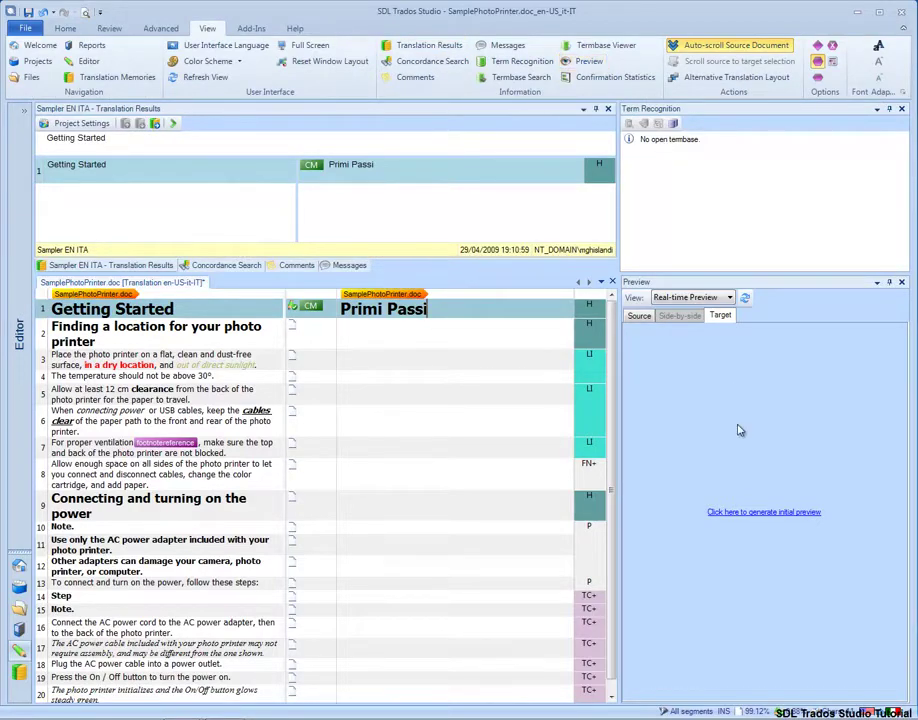
pyautogui.click(738, 517)
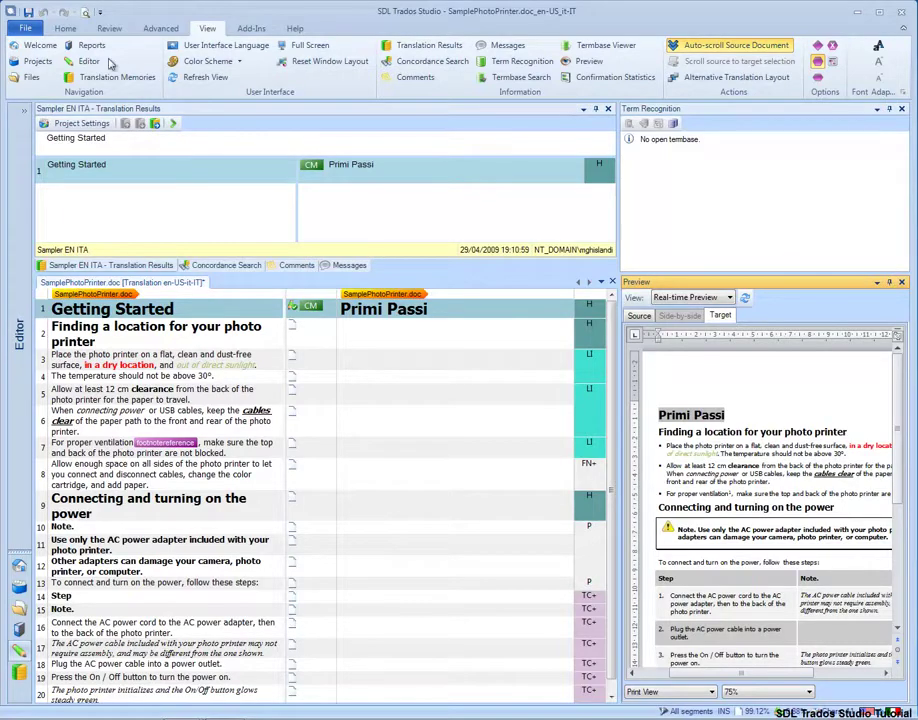
pyautogui.click(66, 30)
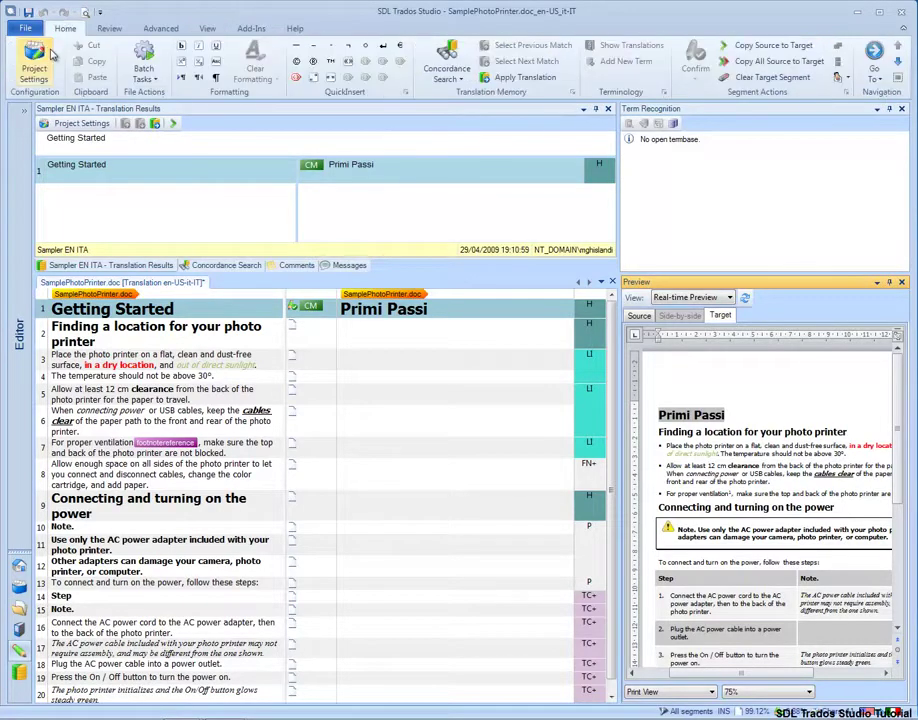
pyautogui.click(40, 65)
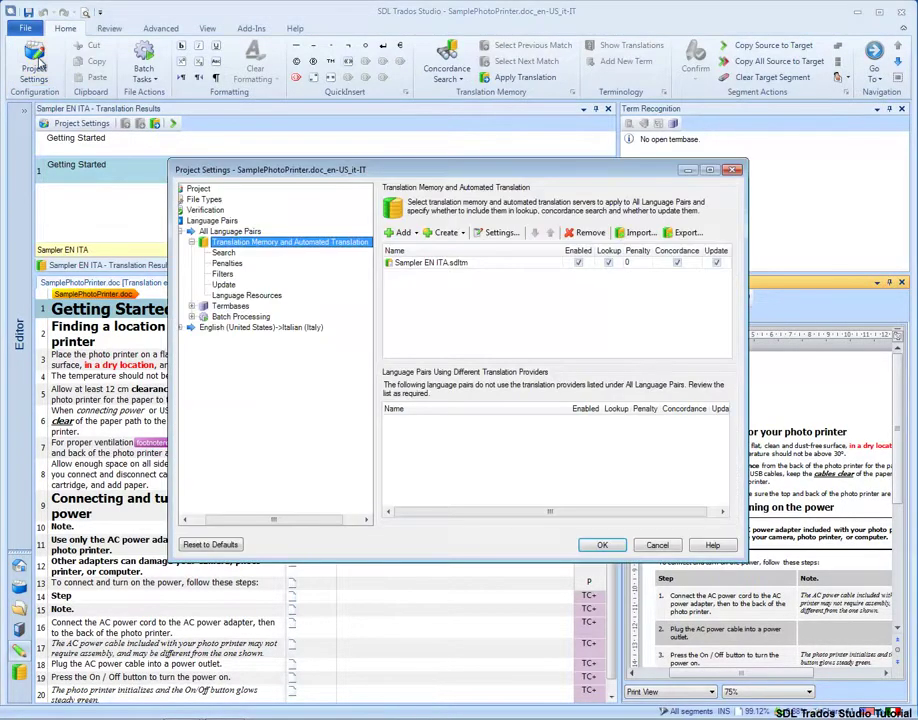
# Add en-US_it-IT.bpm under English->Italian AutoSuggest Dictionaries and save the project settings
pyautogui.click(181, 328)
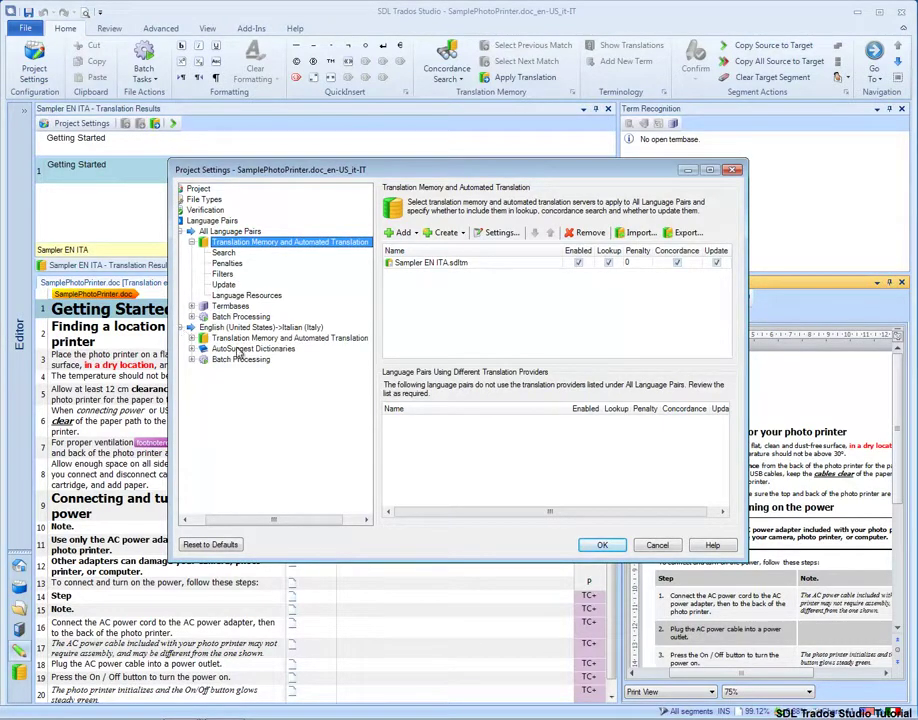
pyautogui.click(240, 349)
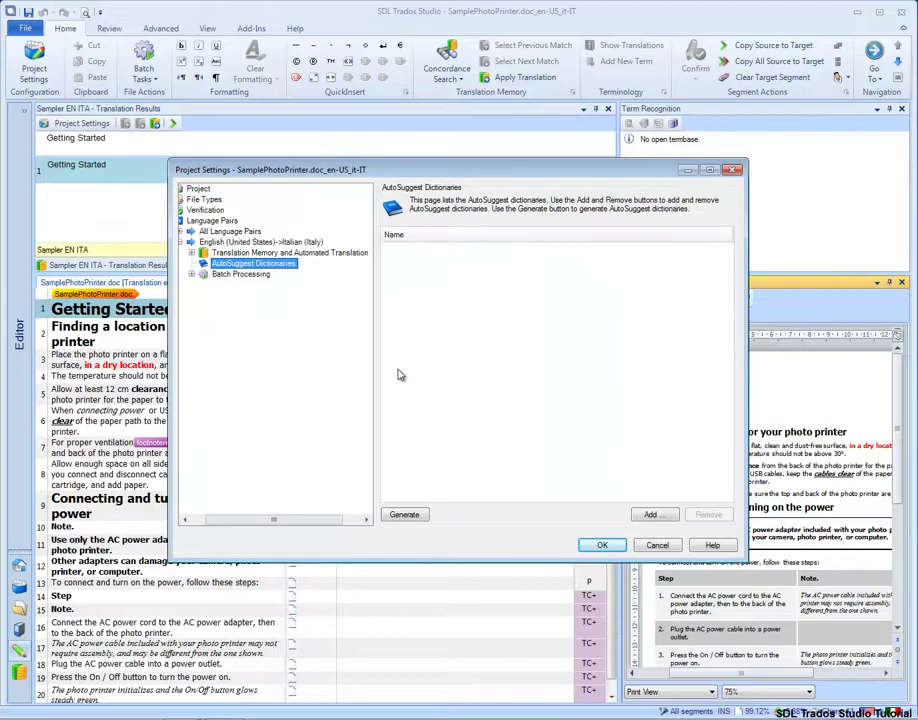
pyautogui.click(648, 517)
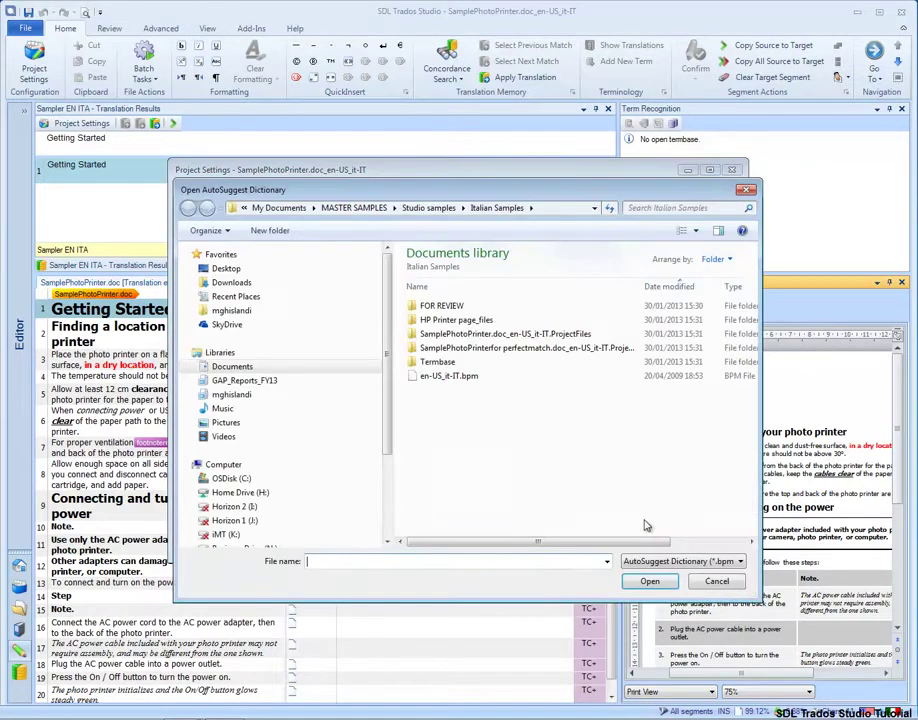
pyautogui.click(455, 378)
pyautogui.click(651, 583)
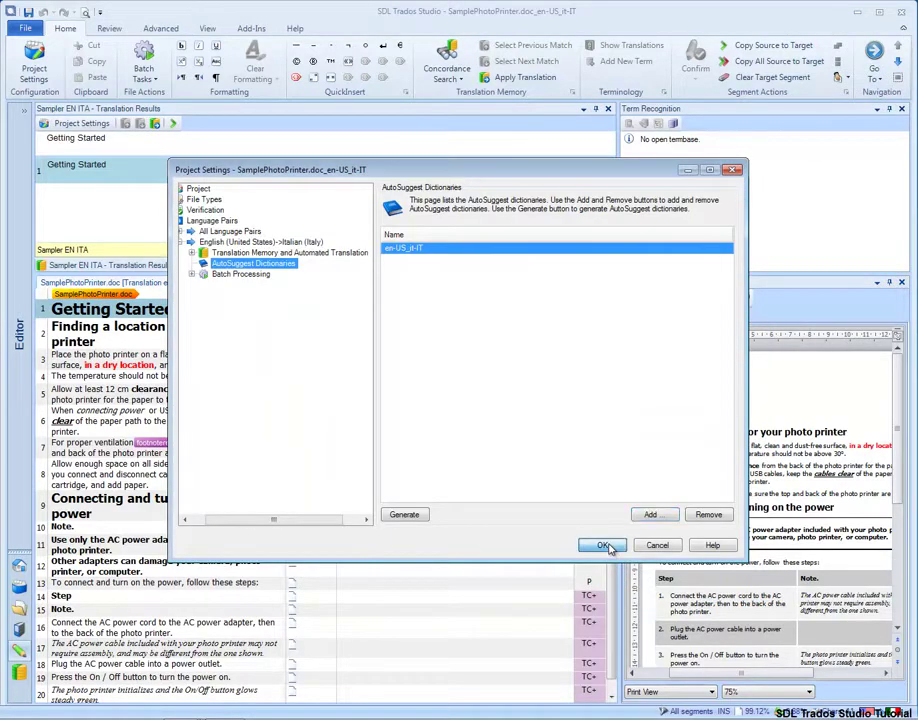
pyautogui.click(604, 545)
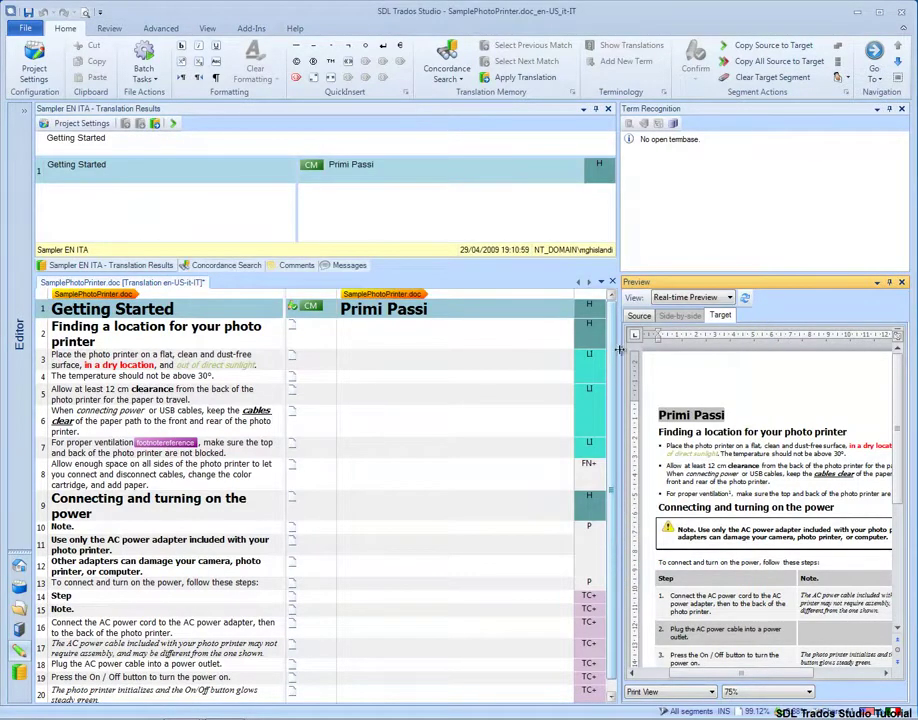
# In Project Termbase Settings, browse to and add the Printer termbase, then confirm with OK
pyautogui.click(673, 124)
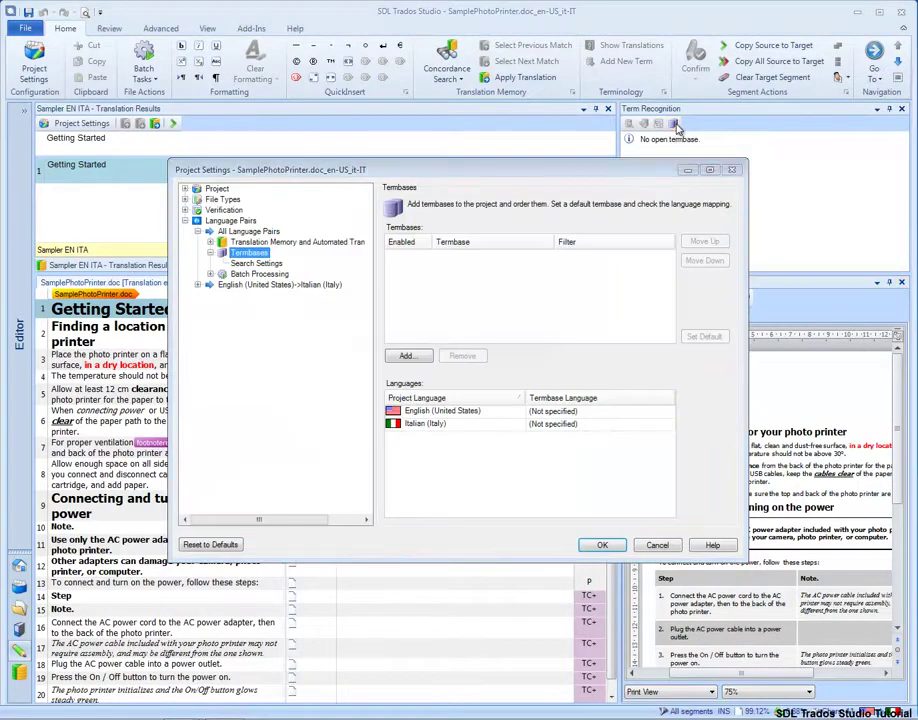
pyautogui.click(414, 357)
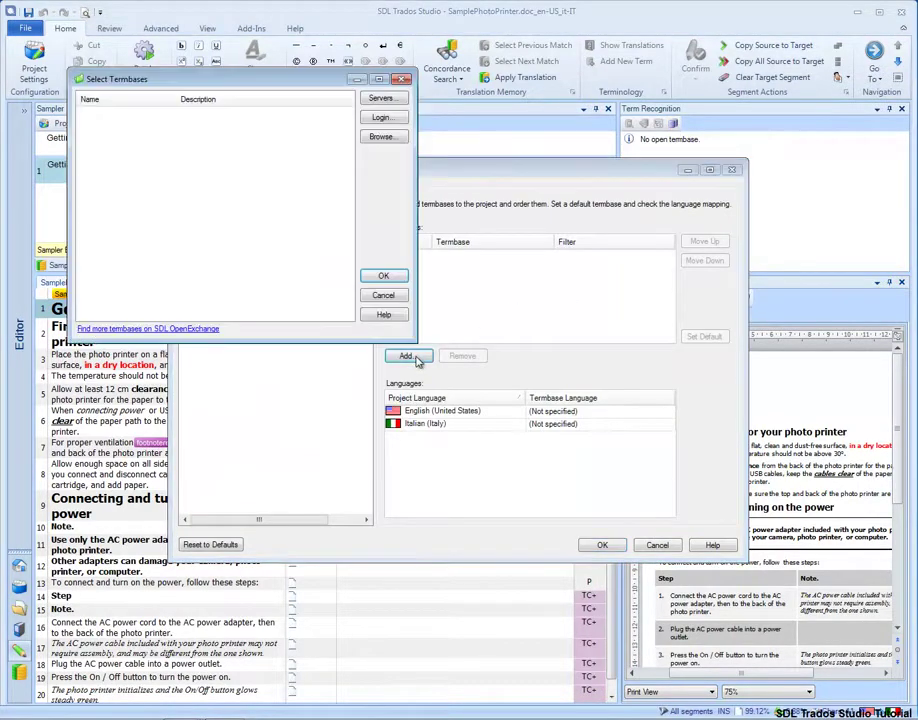
pyautogui.click(382, 136)
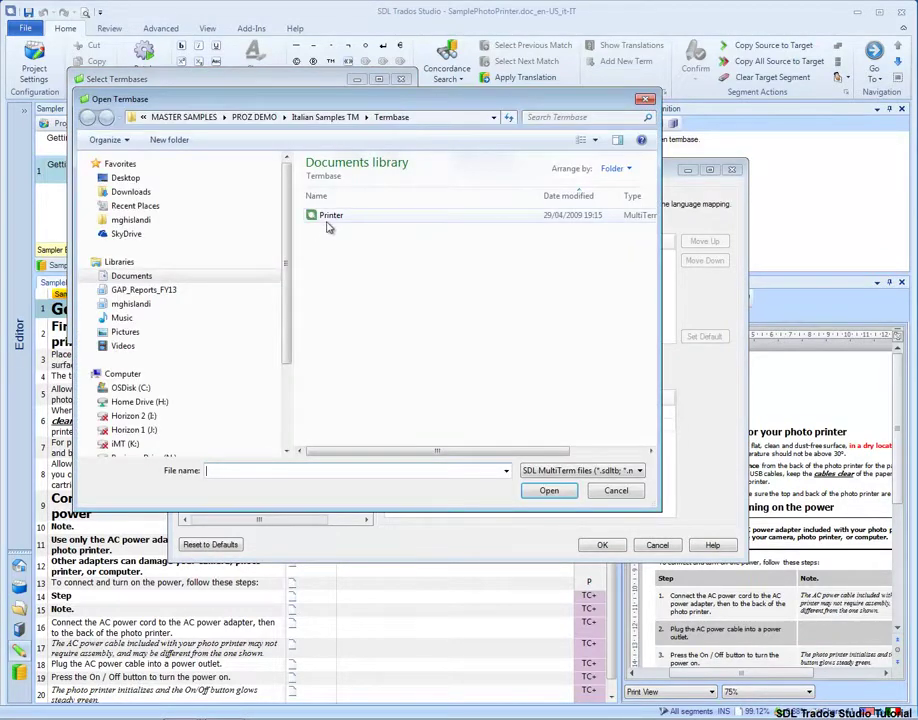
pyautogui.doubleClick(330, 216)
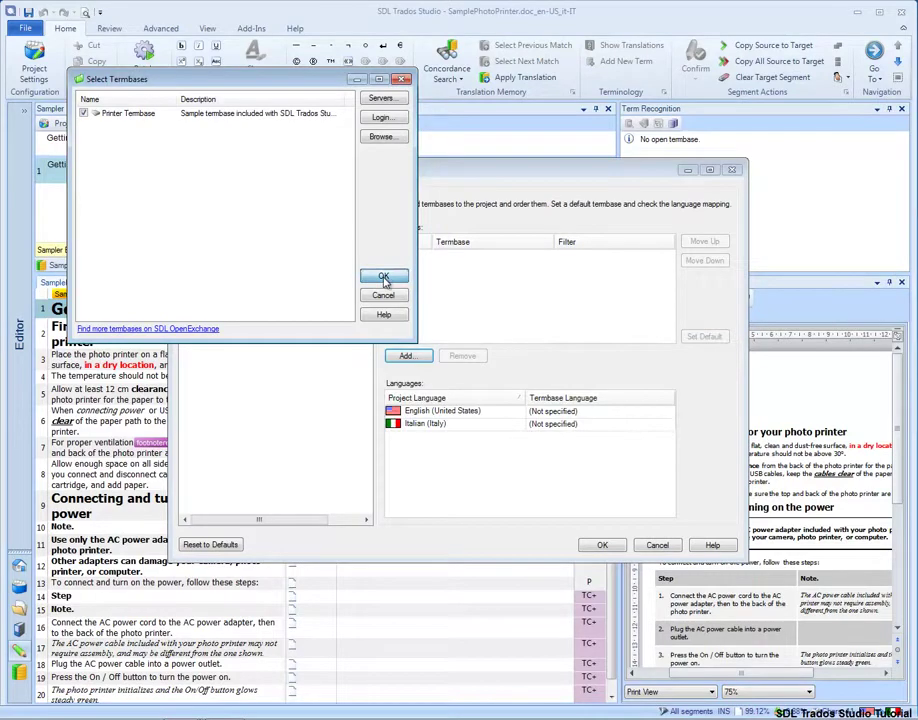
pyautogui.click(384, 279)
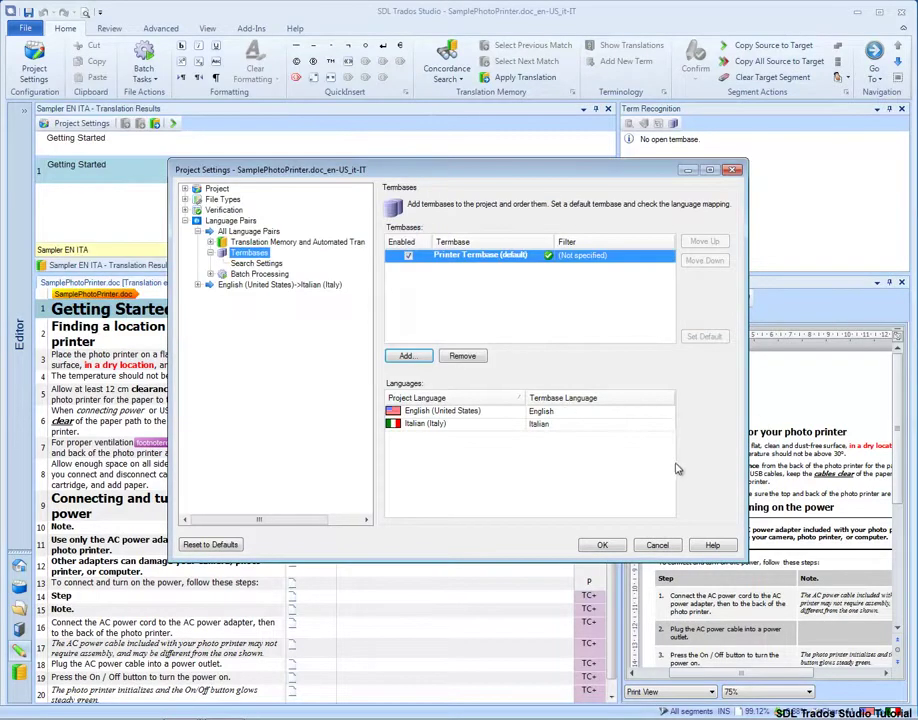
pyautogui.click(603, 545)
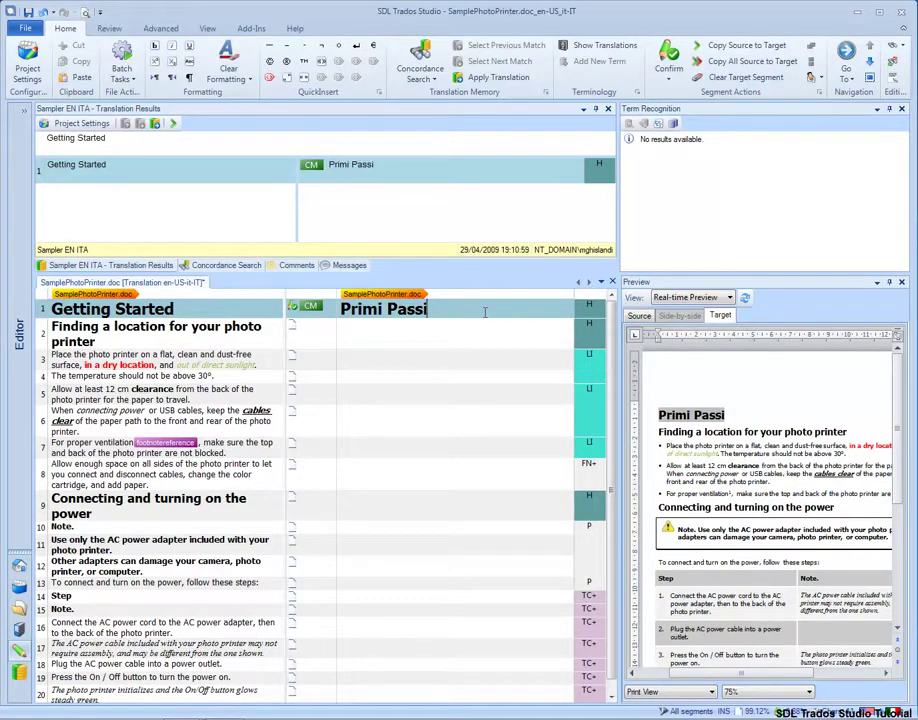
# Confirm segment 1, add 'fotografica' and correct 'ideal' to 'ideale' in segment 2, then confirm it
pyautogui.hotkey('ctrl', 'Return')
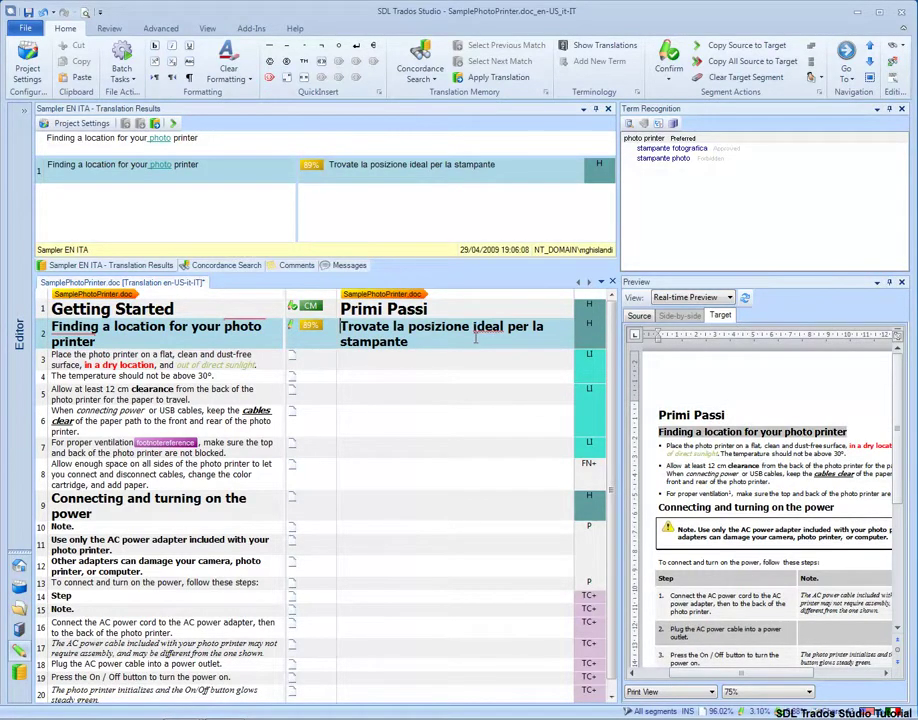
pyautogui.click(476, 339)
pyautogui.write('f')
pyautogui.press('Return')
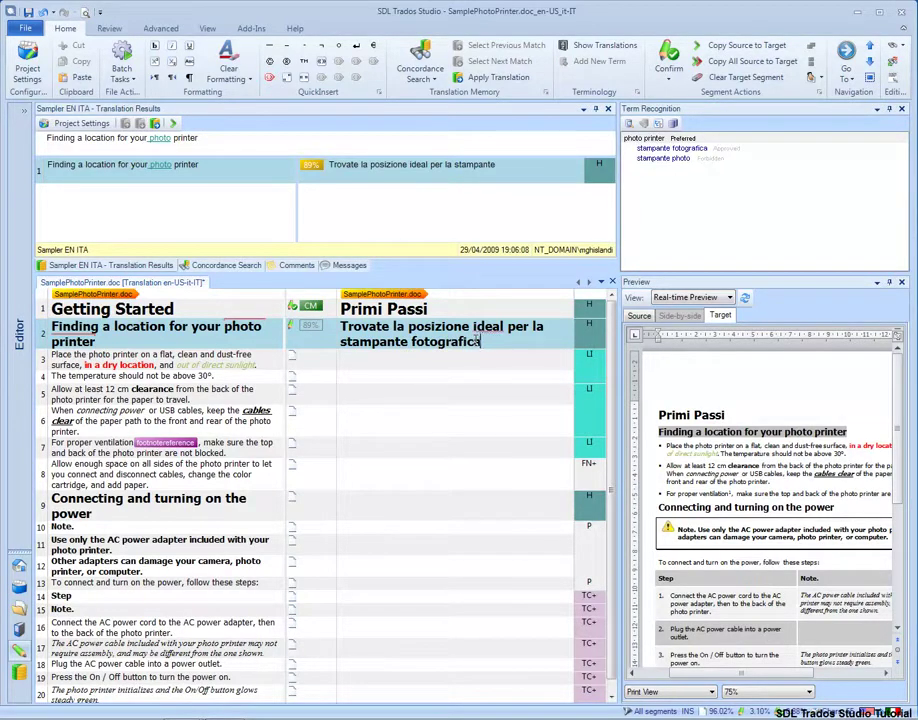
pyautogui.rightClick(486, 328)
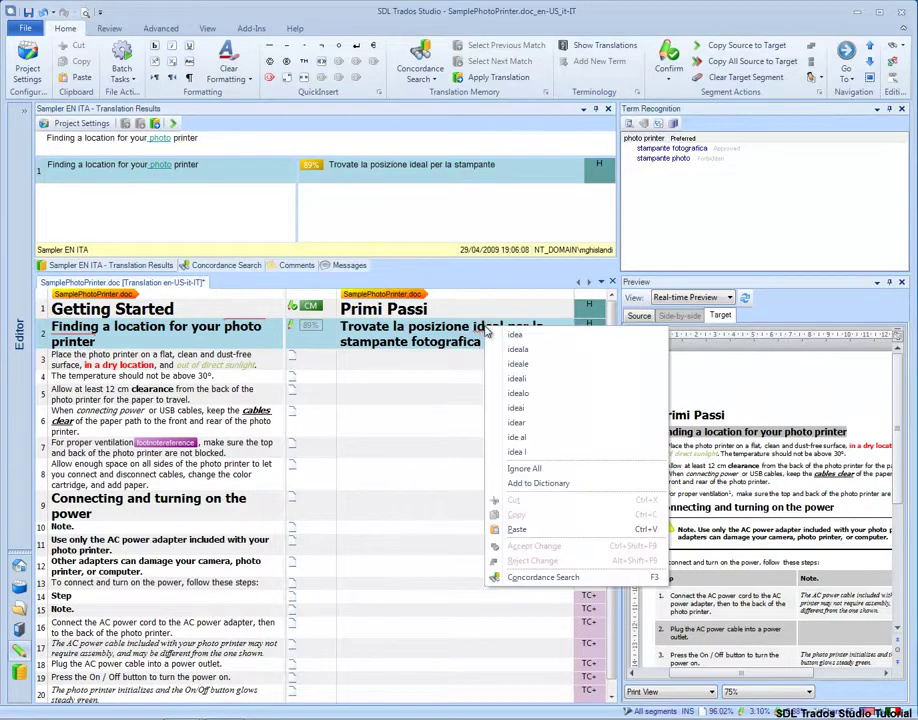
pyautogui.click(537, 366)
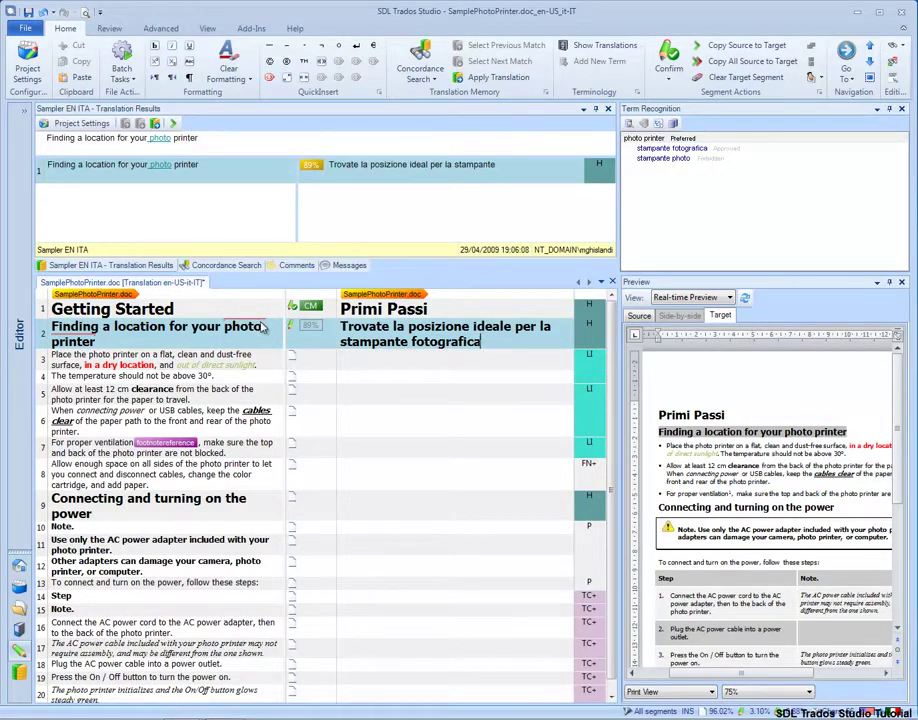
pyautogui.hotkey('ctrl', 'Return')
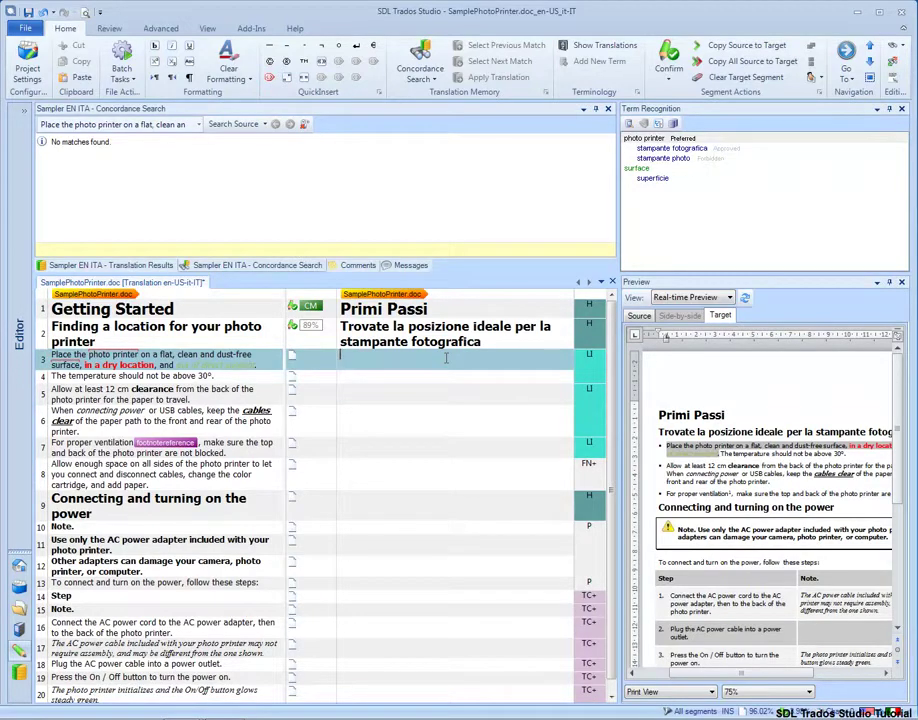
# Type 'Posizionare la stampante fotografica su una superficie piana, pulita…' into segment 3, accepting AutoSuggest terms
pyautogui.write('P')
pyautogui.press('Down')
pyautogui.press('Return')
pyautogui.write('la s')
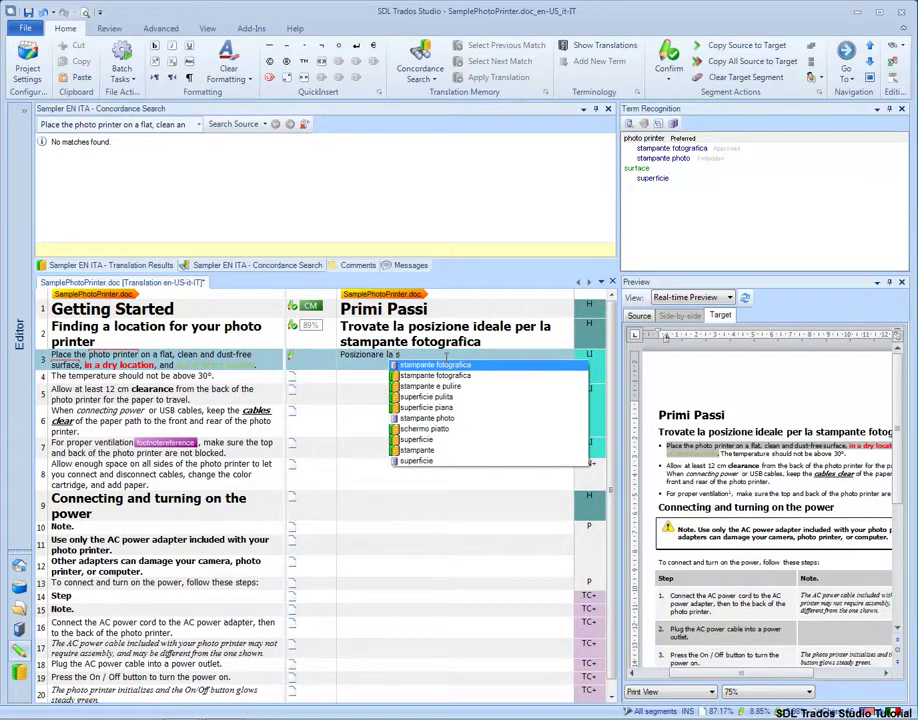
pyautogui.press('Return')
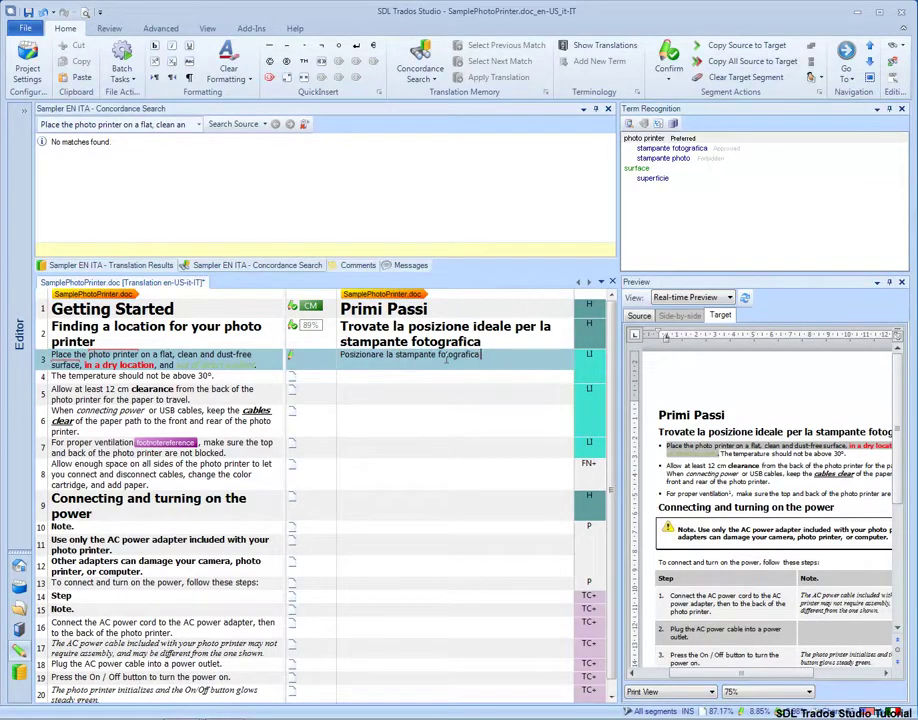
pyautogui.write('su una s')
pyautogui.press('Down')
pyautogui.press('Down')
pyautogui.press('Down')
pyautogui.press('Return')
pyautogui.write(', pulit')
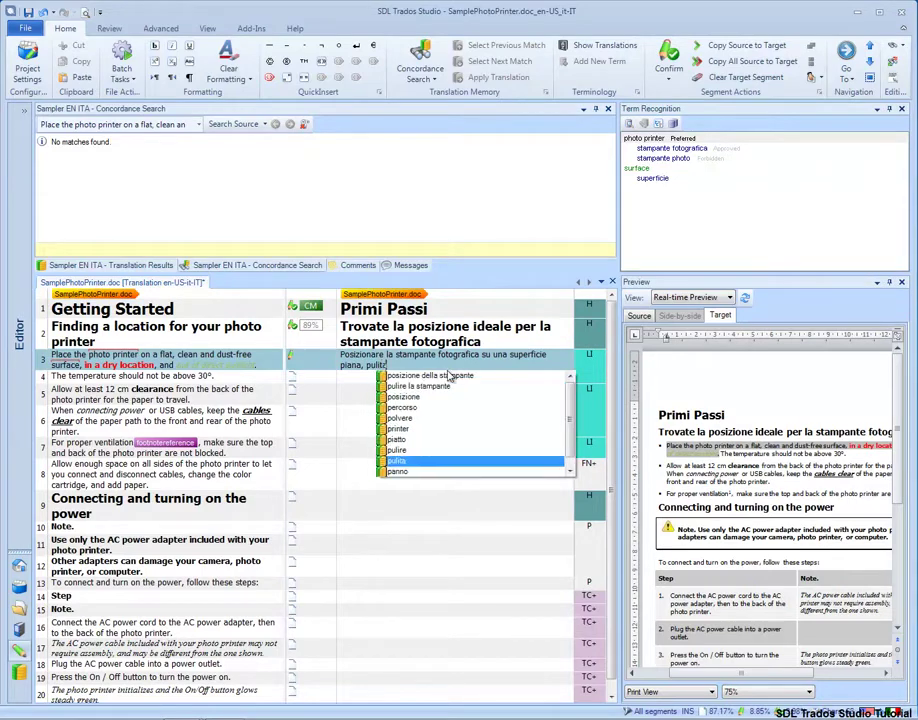
pyautogui.write('ita e priva di polvere,in un luogo asciutto ed al di fuori della')
pyautogui.press('Return')
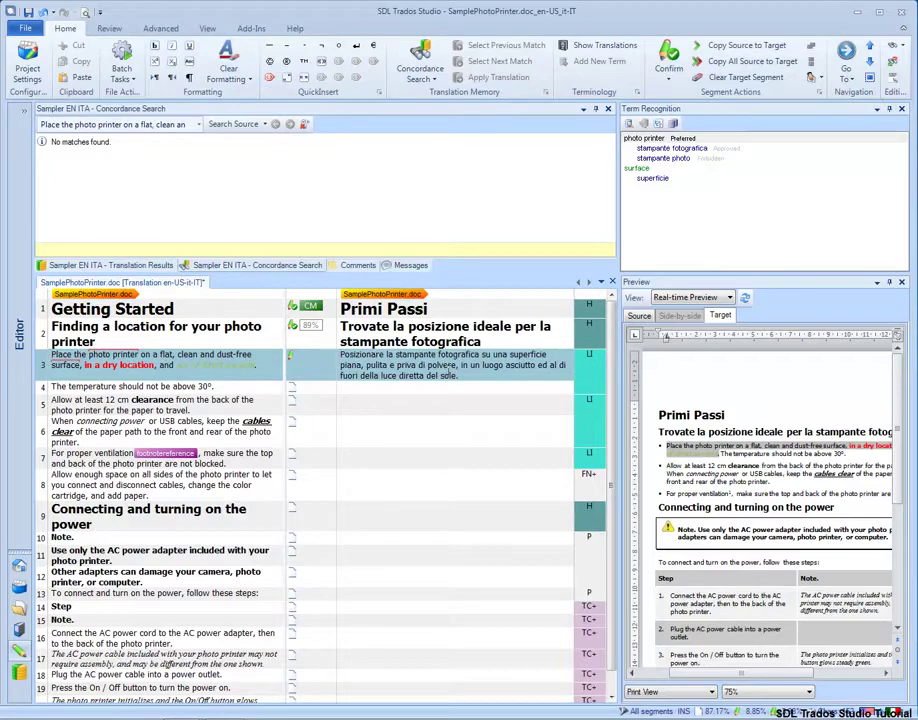
# End segment 3 with a period and give 'in un luogo asciutto' the source's formatting
pyautogui.write('.')
pyautogui.moveTo(461, 365); pyautogui.dragTo(535, 366)
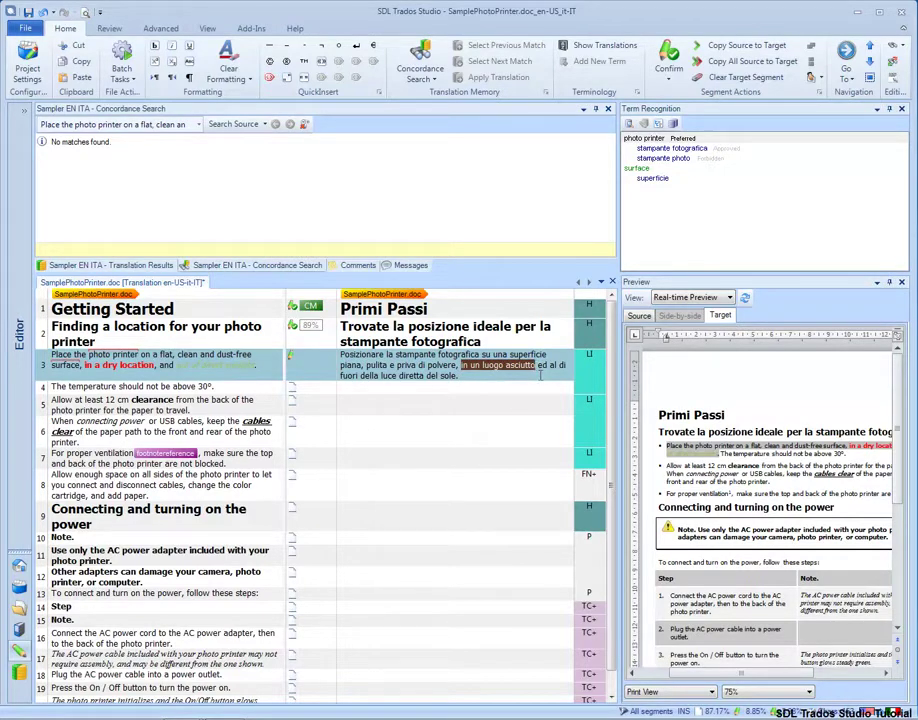
pyautogui.hotkey('ctrl', ',')
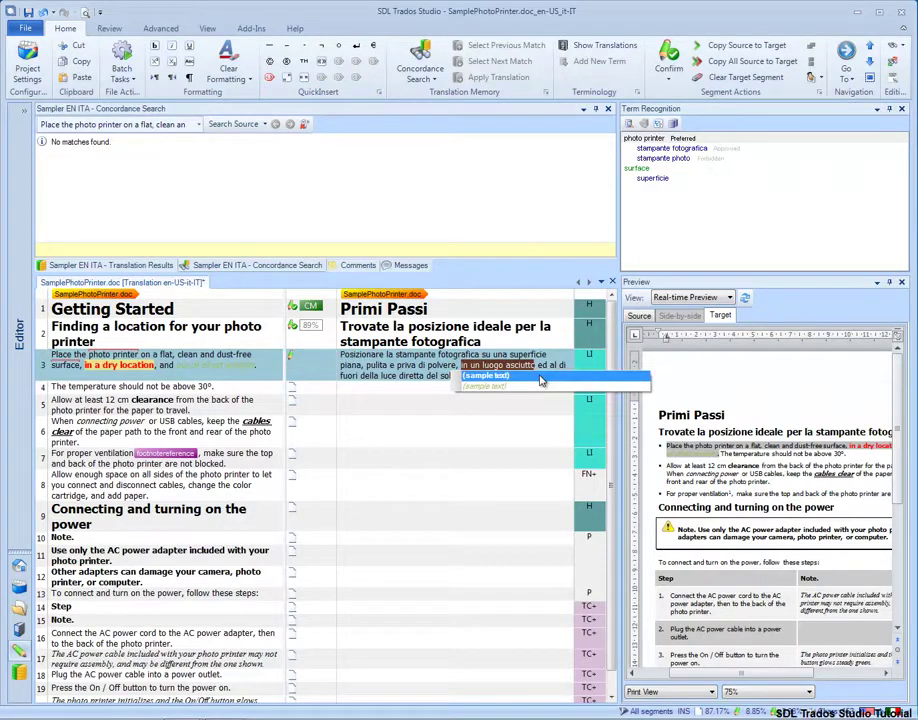
pyautogui.click(540, 377)
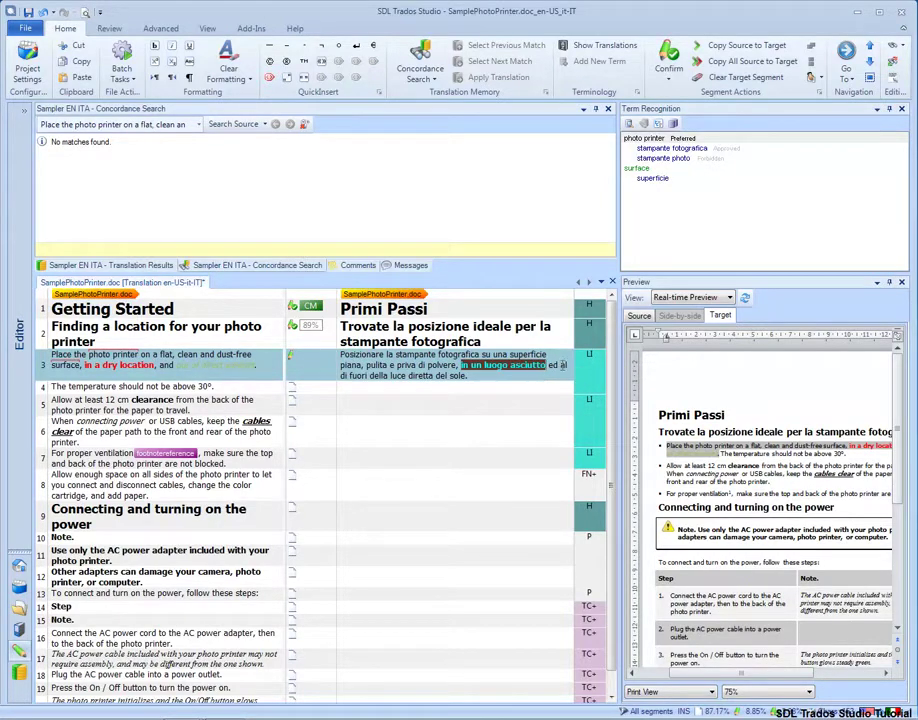
# Apply the source's italic formatting to the direct-sunlight phrase and confirm segment 3
pyautogui.hotkey('ctrl', 'shift', 'End')
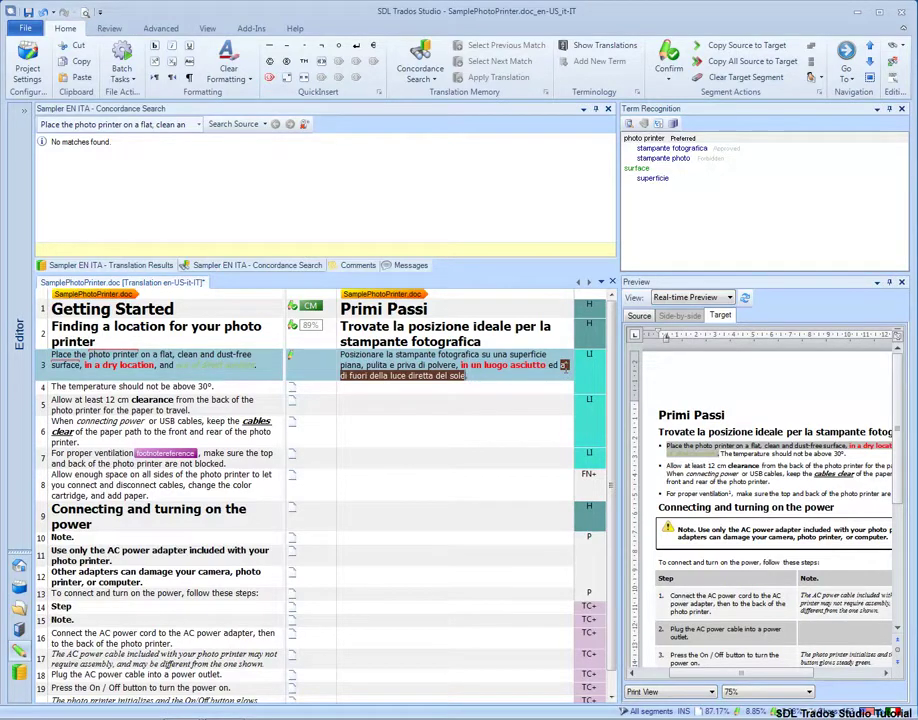
pyautogui.hotkey('ctrl', ',')
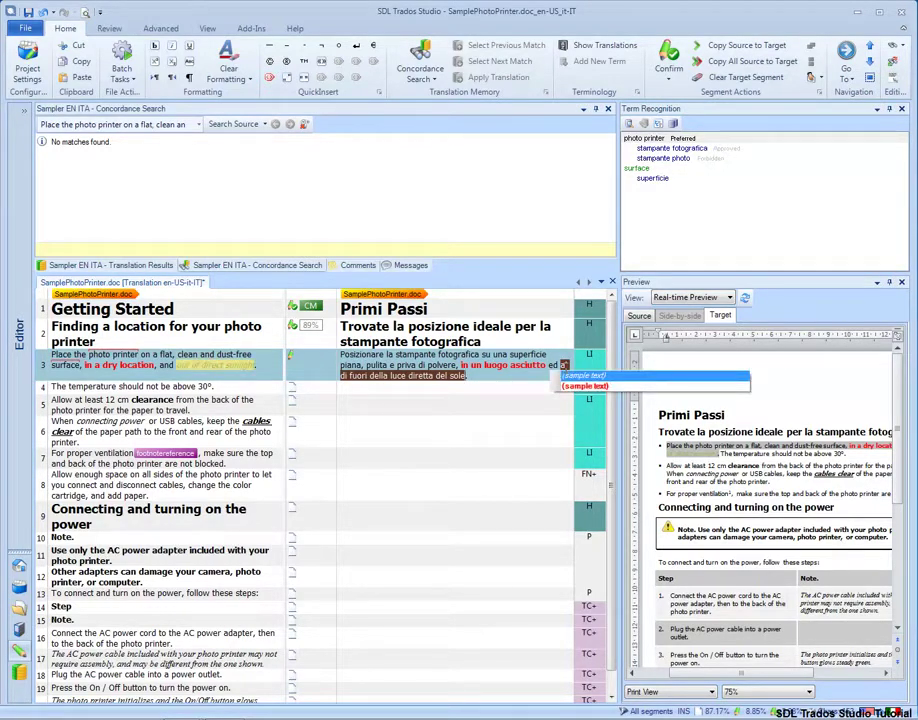
pyautogui.press('Return')
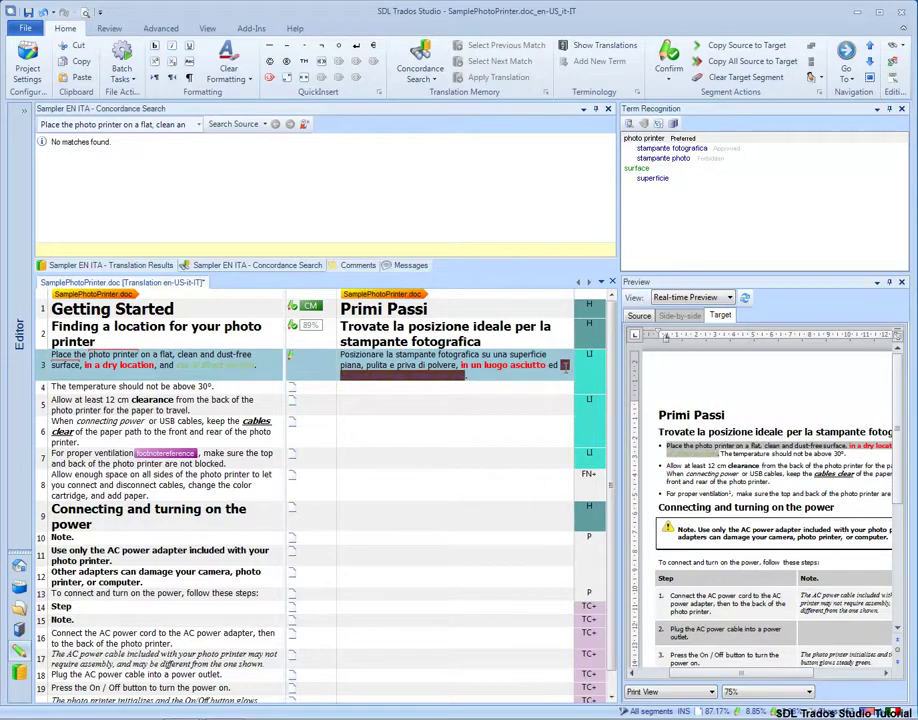
pyautogui.press('Right')
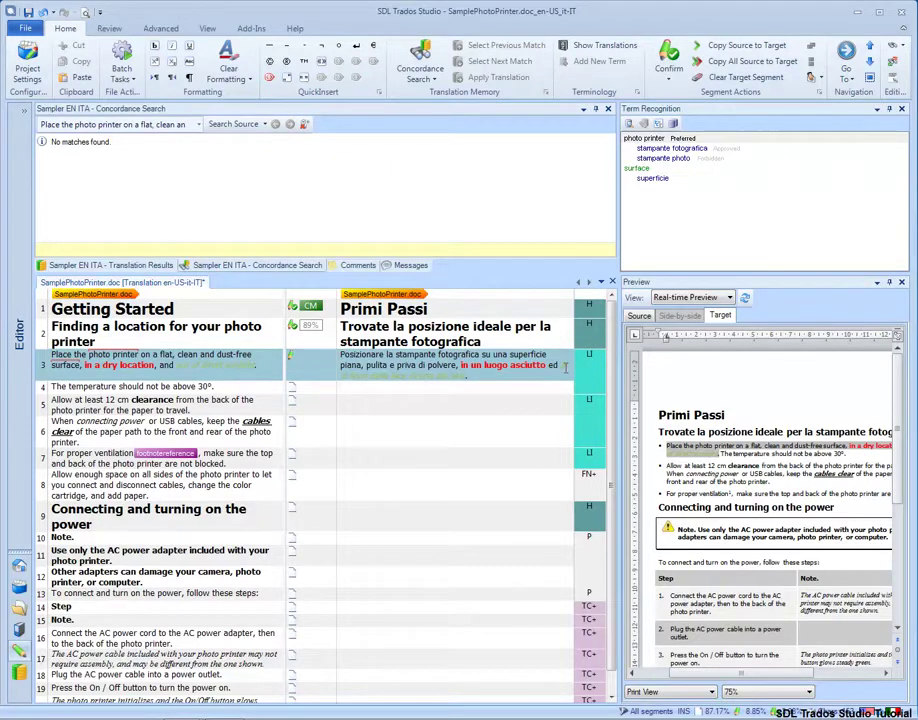
pyautogui.hotkey('ctrl', 'Return')
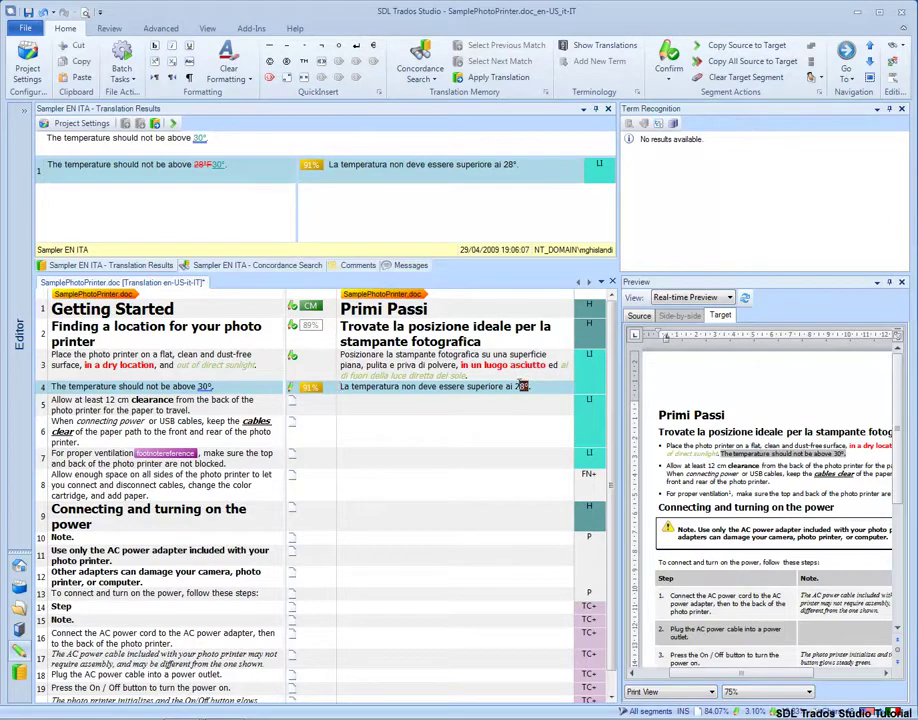
# Replace 28° with 30° in segment 4's Italian translation
pyautogui.doubleClick(522, 386)
pyautogui.hotkey('ctrl', ',')
pyautogui.press('Return')
# Confirm segments 4 and 7, then translate and confirm the power heading ending 'ed accensione'
pyautogui.hotkey('ctrl', 'Return')
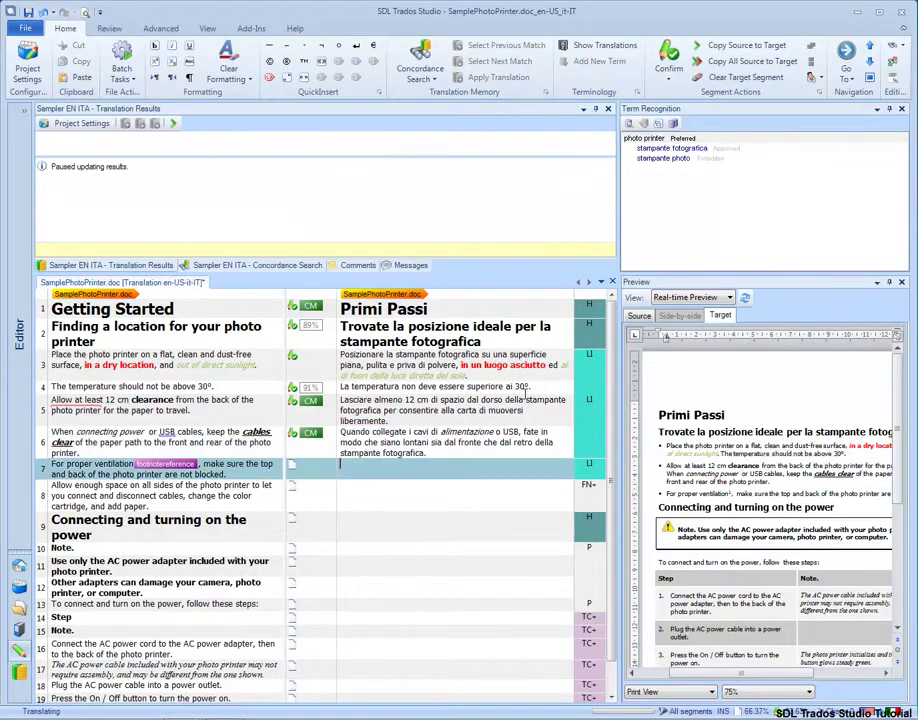
pyautogui.hotkey('ctrl', 'Return')
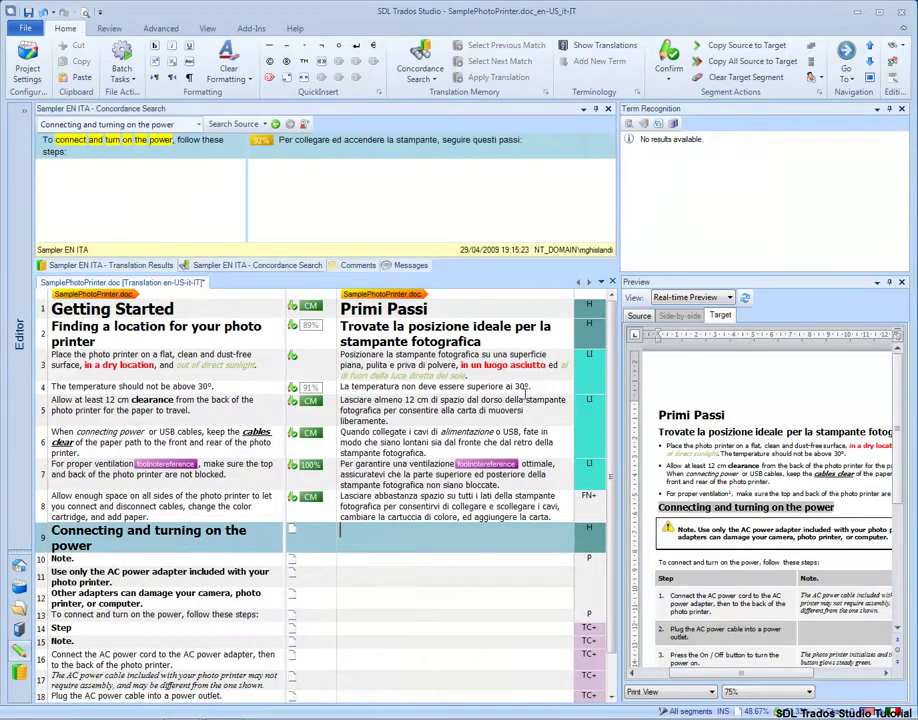
pyautogui.write('Co')
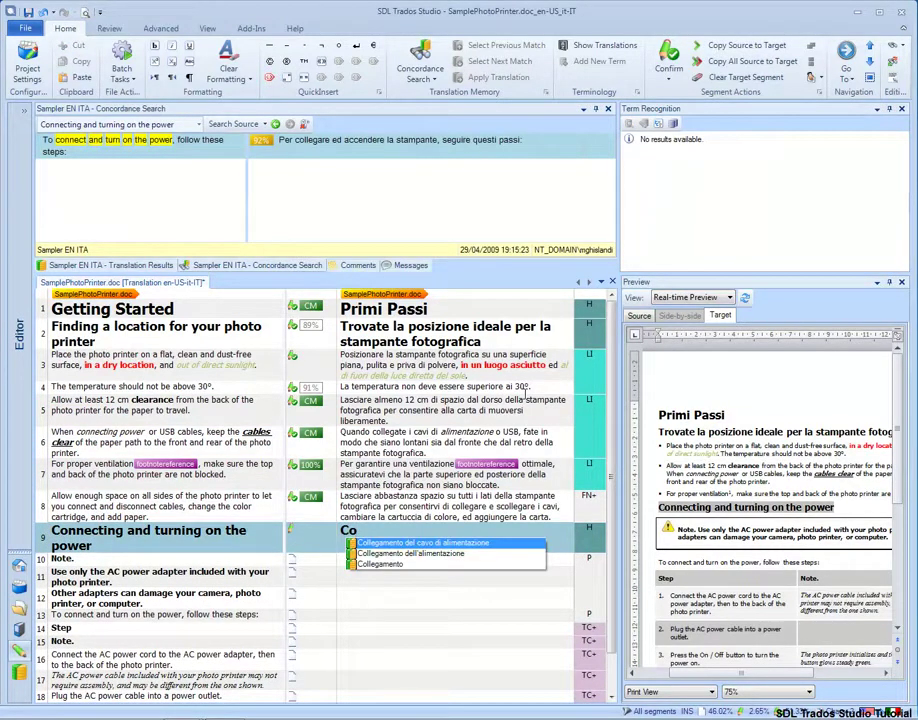
pyautogui.write('ed accensi')
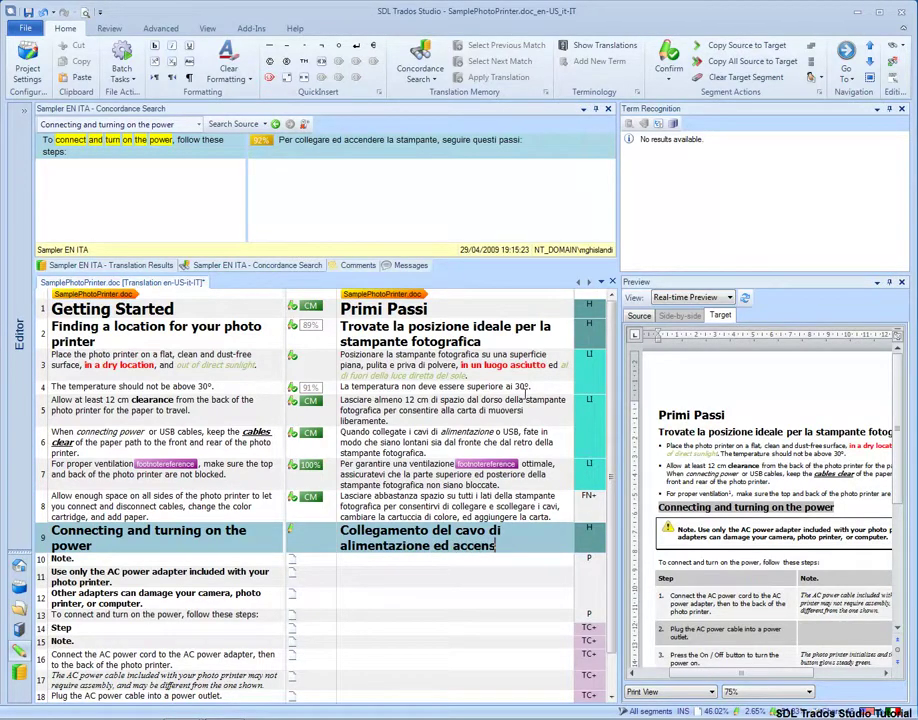
pyautogui.write('one.')
pyautogui.hotkey('ctrl', 'Return')
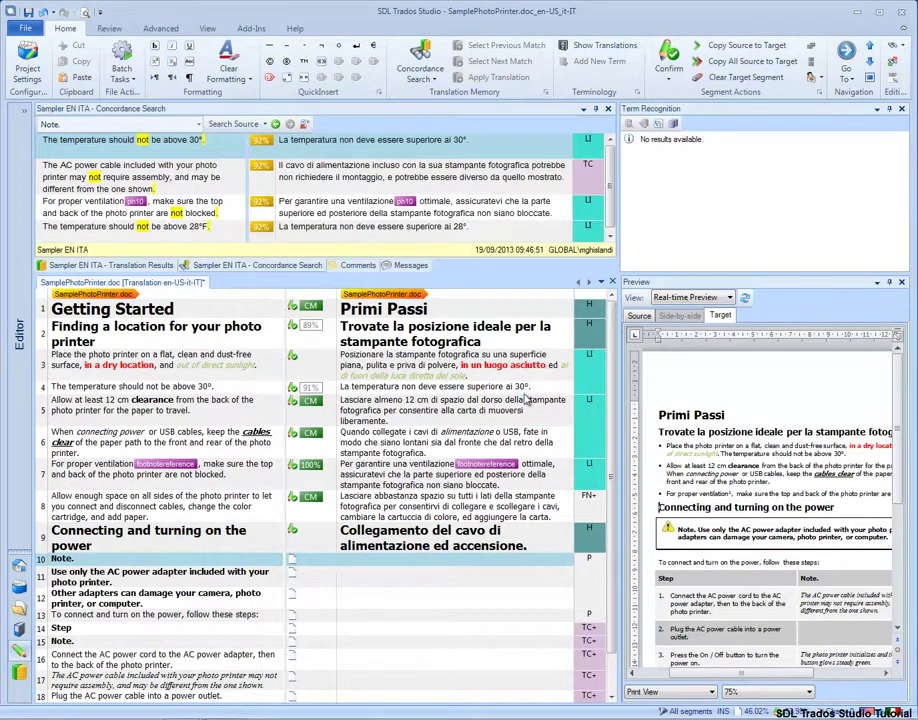
# Translate the Note segment as 'Nota.' and confirm it and segments 15 to 17
pyautogui.click(353, 640)
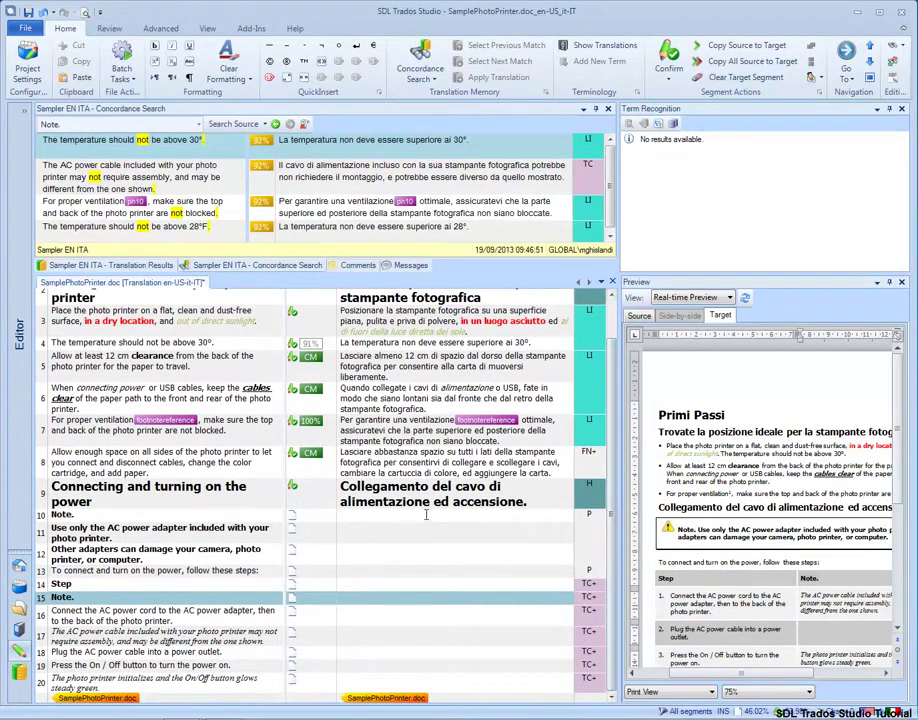
pyautogui.write('Nota')
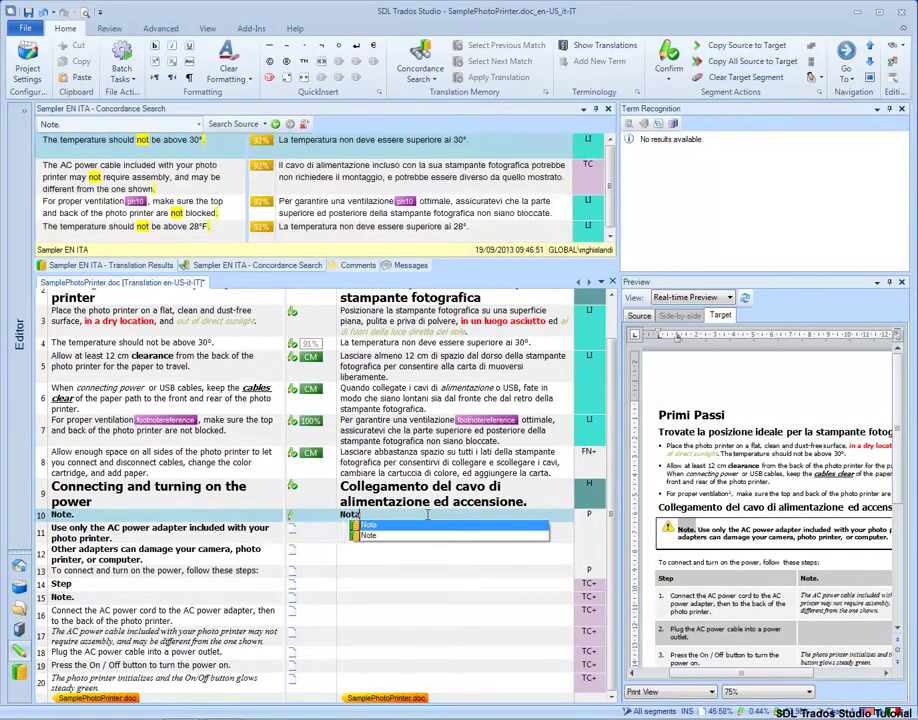
pyautogui.press('Escape')
pyautogui.write('.')
pyautogui.hotkey('ctrl', 'Return')
pyautogui.hotkey('ctrl', 'Return')
pyautogui.hotkey('ctrl', 'Return')
pyautogui.hotkey('ctrl', 'Return')
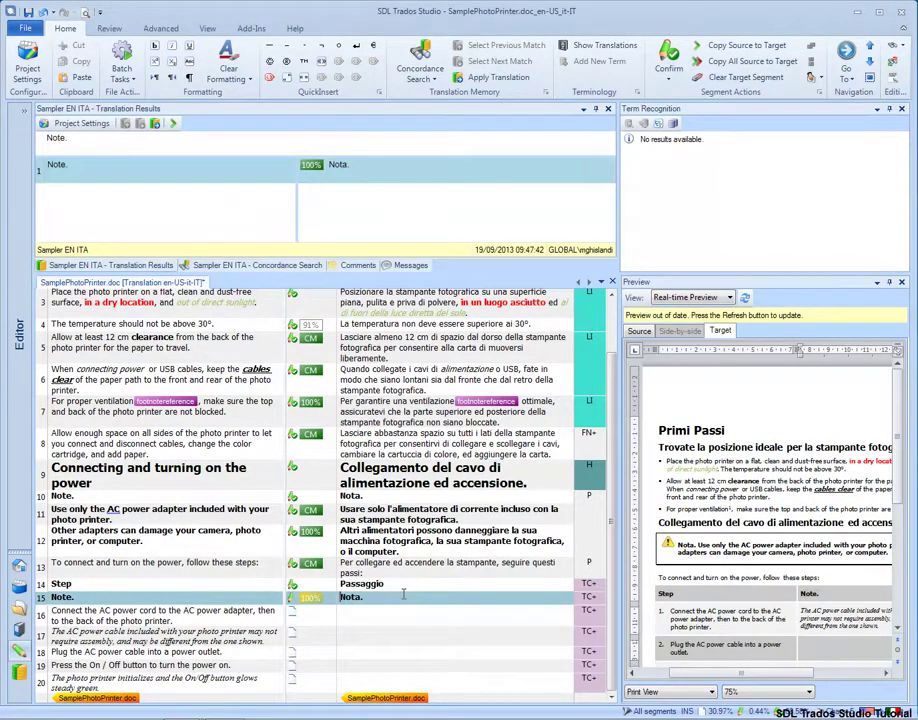
pyautogui.hotkey('ctrl', 'Return')
pyautogui.hotkey('ctrl', 'Return')
pyautogui.hotkey('ctrl', 'Return')
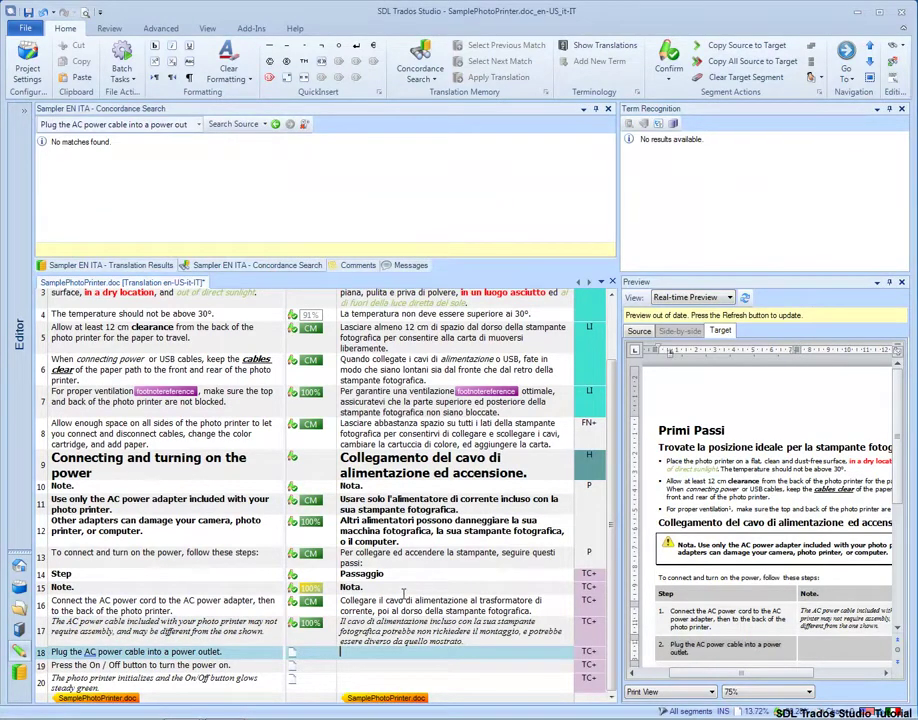
# Translate segment 18's power-cable instruction, ending 'in una presa.', and confirm it
pyautogui.write('C')
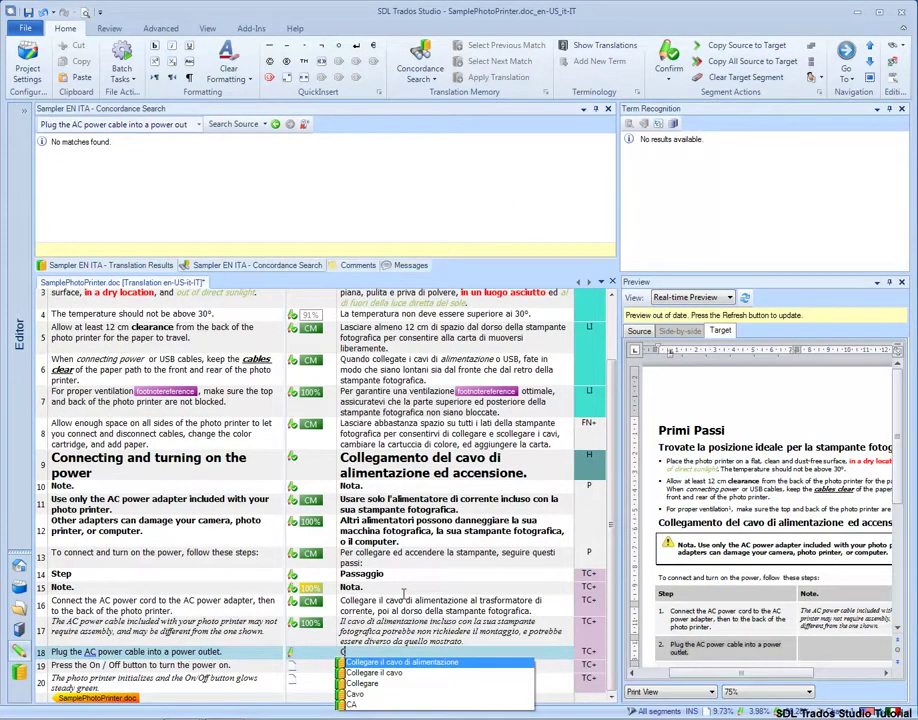
pyautogui.press('Return')
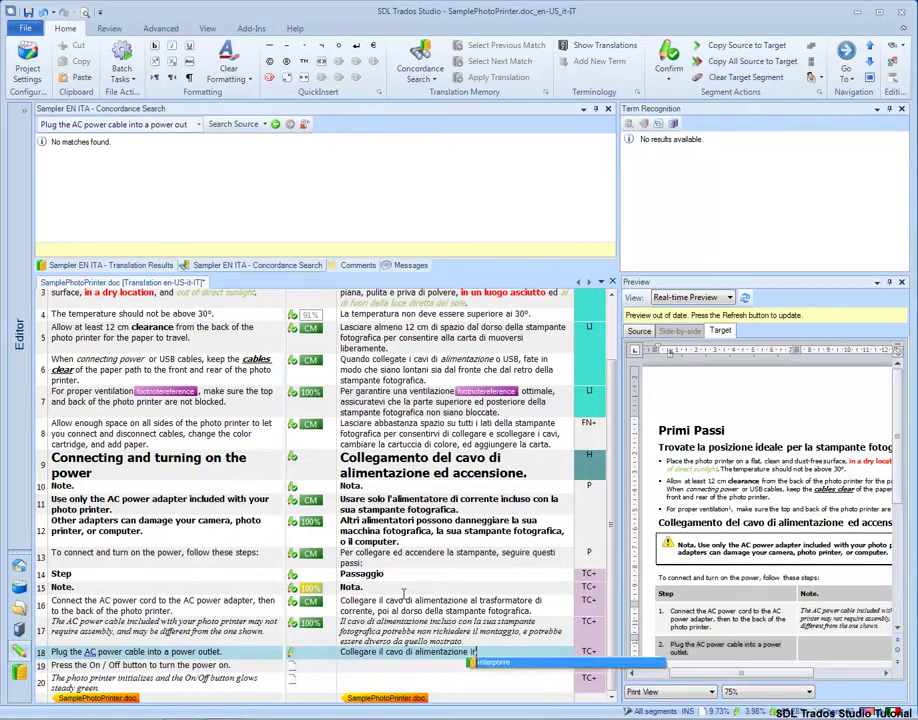
pyautogui.write('in una presa')
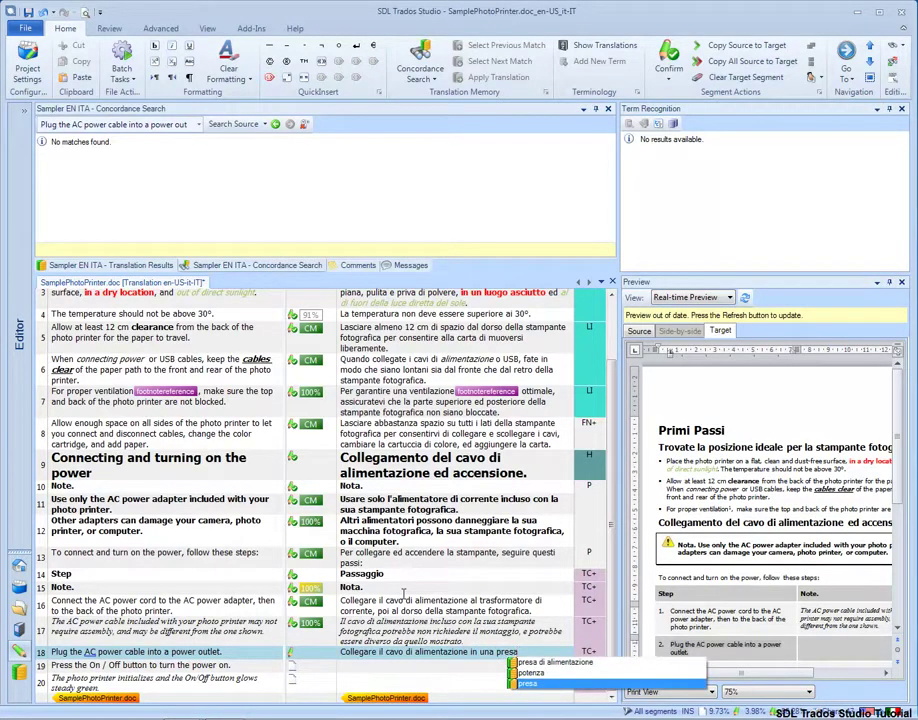
pyautogui.press('Escape')
pyautogui.write('.')
pyautogui.hotkey('ctrl', 'Return')
# Translate segment 19 as 'Premete il pulsante On / Off per accendere l'unità.' and confirm
pyautogui.write('Preme')
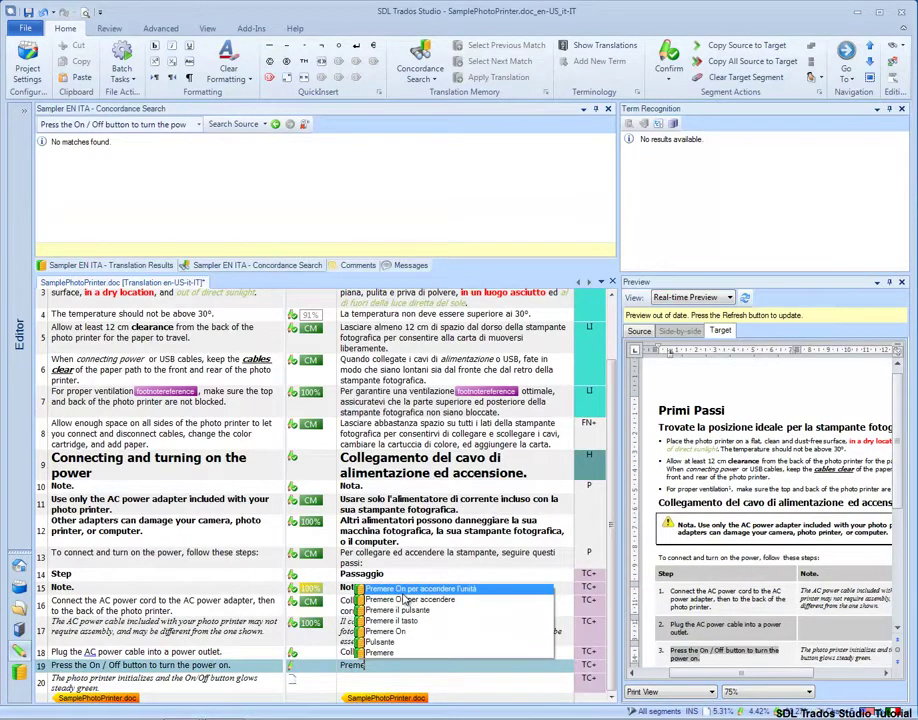
pyautogui.write('te')
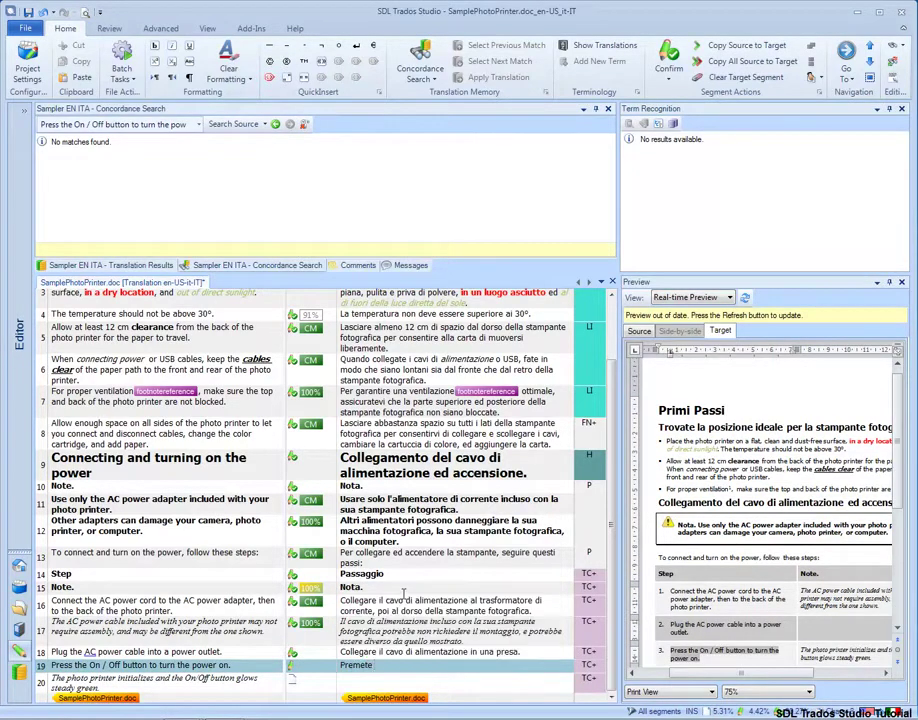
pyautogui.write(' il')
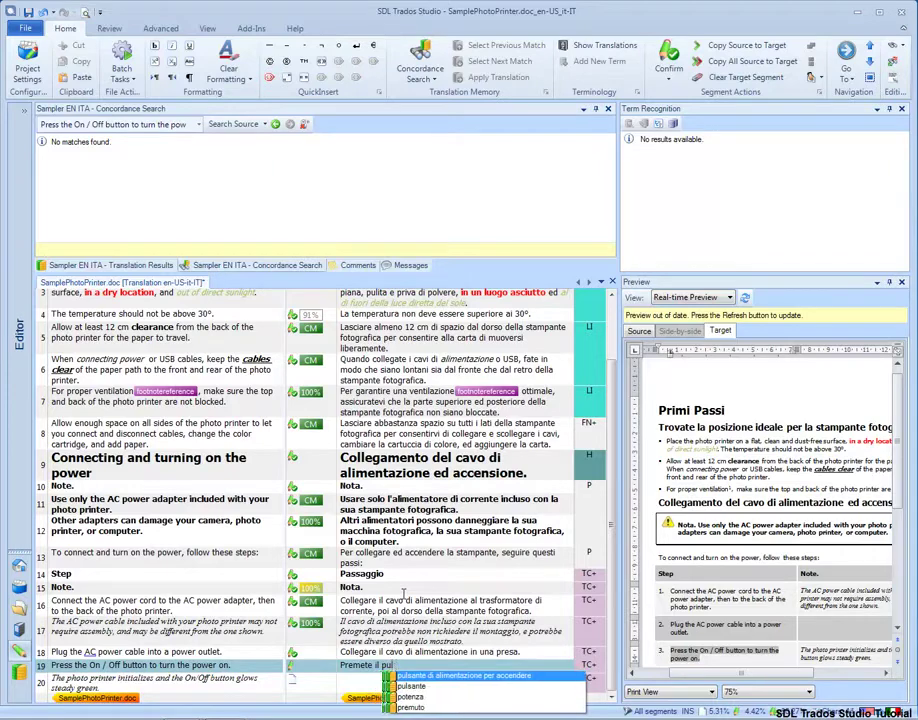
pyautogui.write(' pulsante On / Off per accendere')
pyautogui.press('Return')
pyautogui.write('.')
pyautogui.hotkey('ctrl', 'Return')
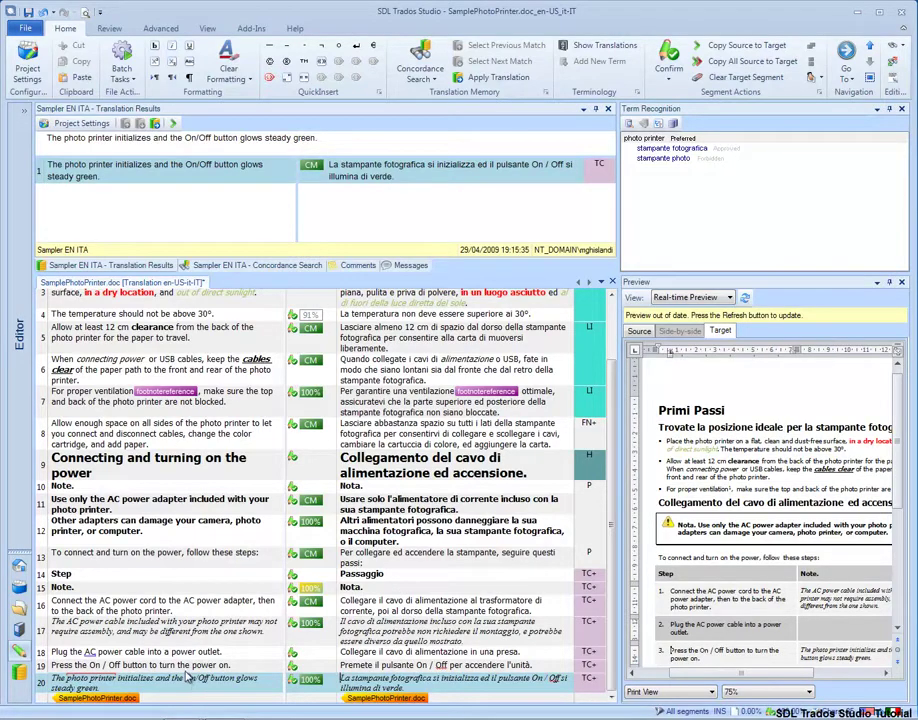
# Select 'ventilation' and 'ventilazione' in segment 7 and save them as a new termbase entry
pyautogui.click(135, 497)
pyautogui.click(207, 28)
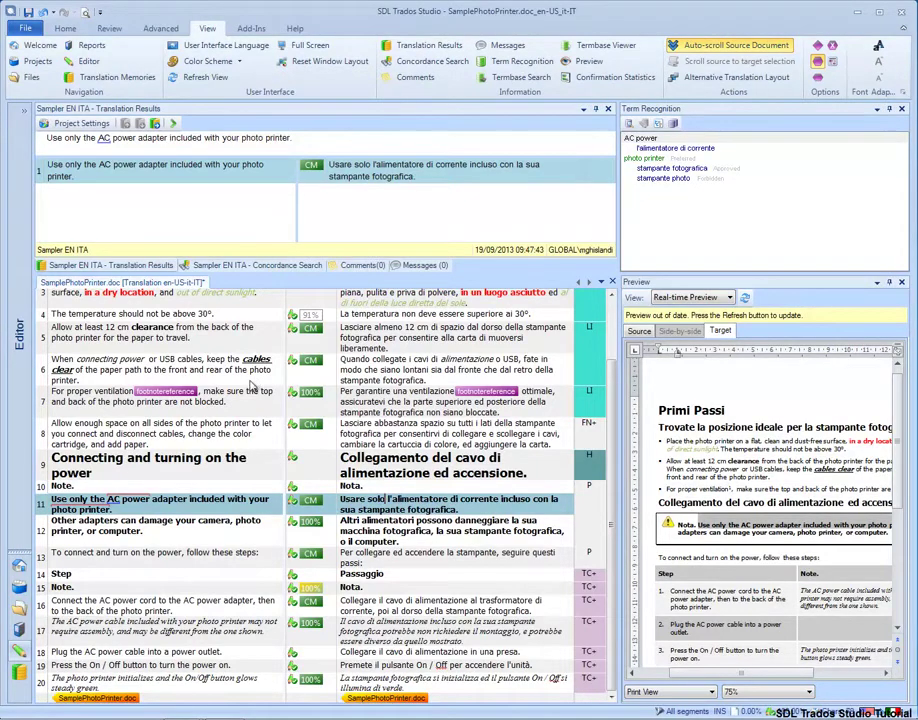
pyautogui.doubleClick(115, 392)
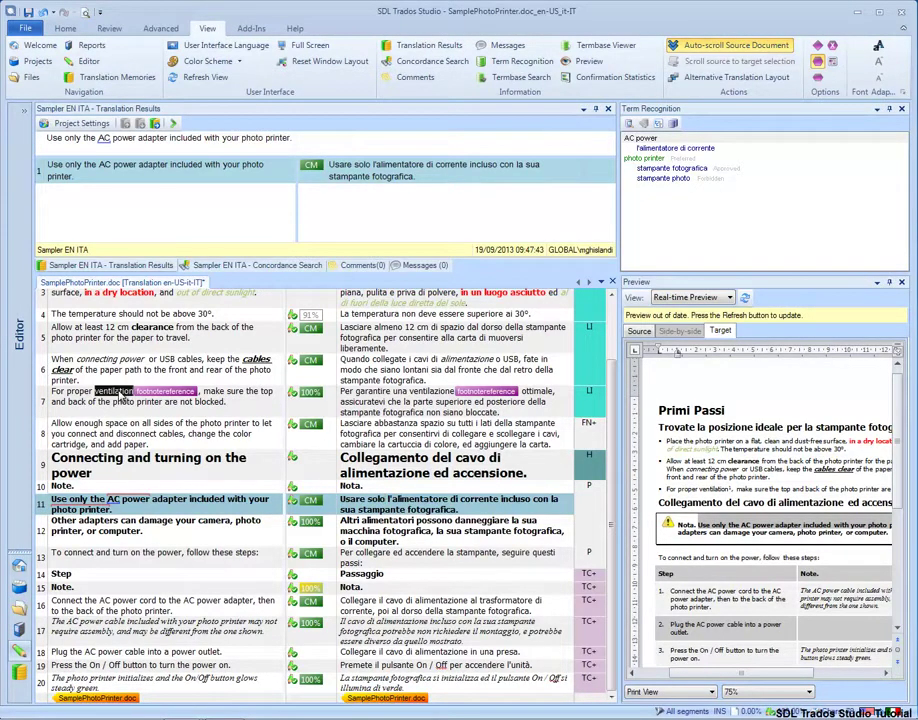
pyautogui.doubleClick(433, 395)
pyautogui.rightClick(434, 394)
pyautogui.click(477, 589)
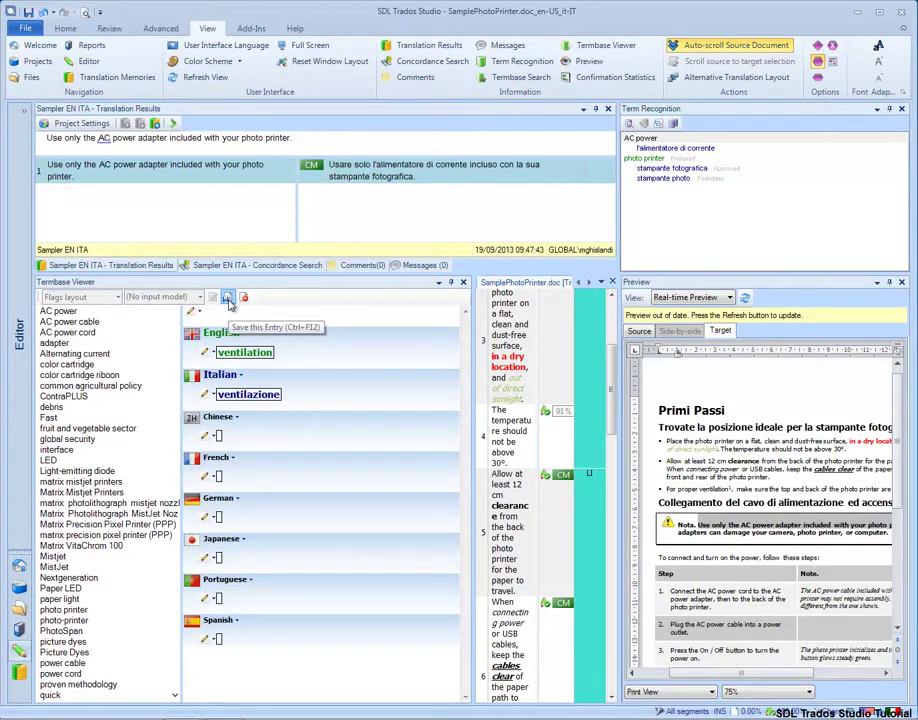
pyautogui.click(228, 299)
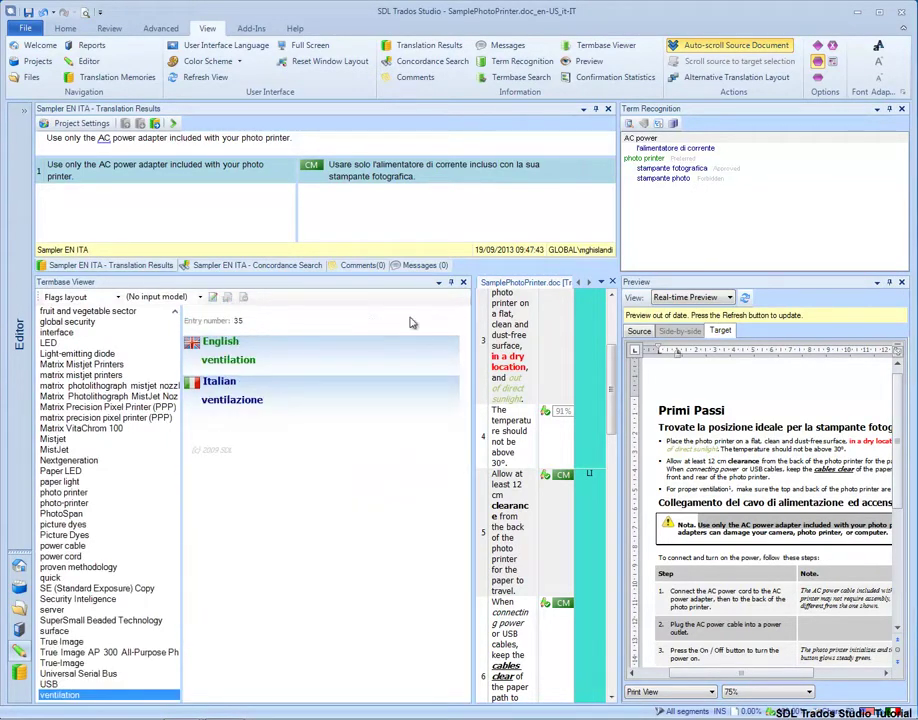
pyautogui.click(463, 283)
pyautogui.click(519, 487)
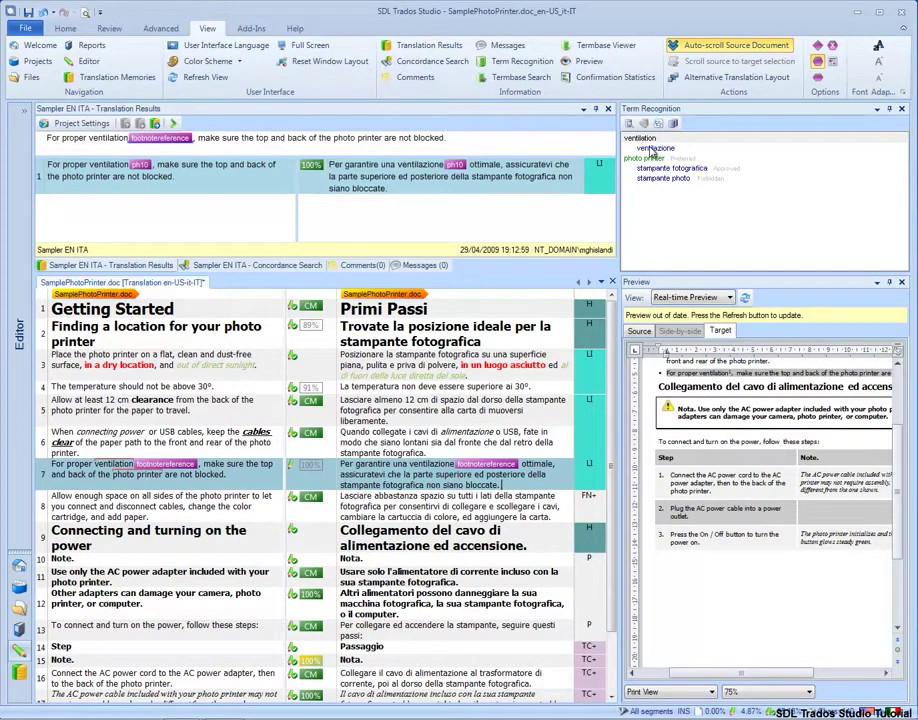
# In QA Checker 3.0 settings, enable inconsistent translations, matching end punctuation and Spanish punctuation checks
pyautogui.hotkey('alt', 'h')
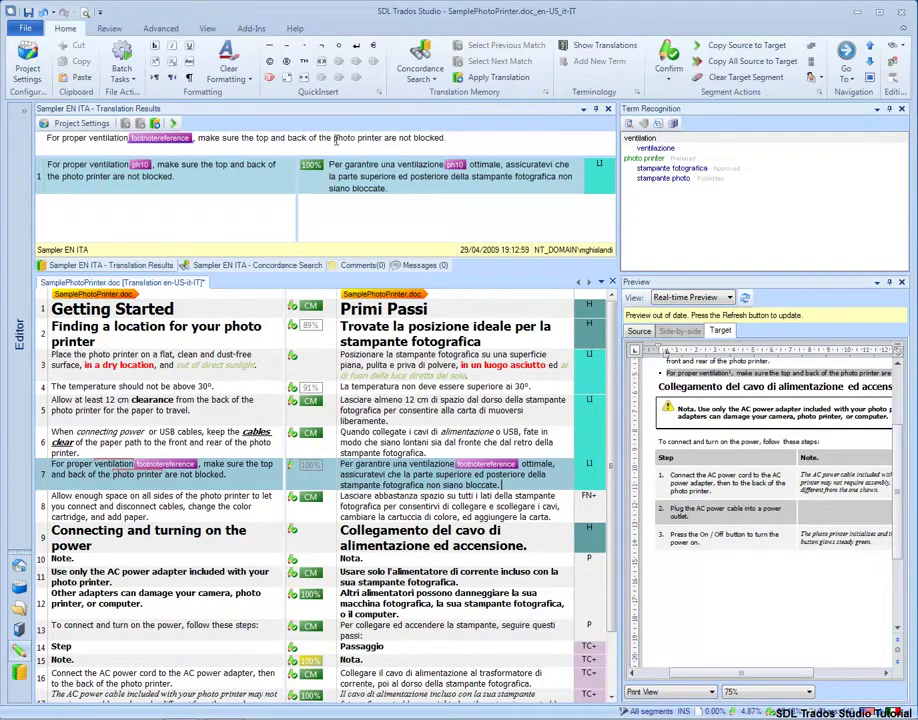
pyautogui.click(30, 70)
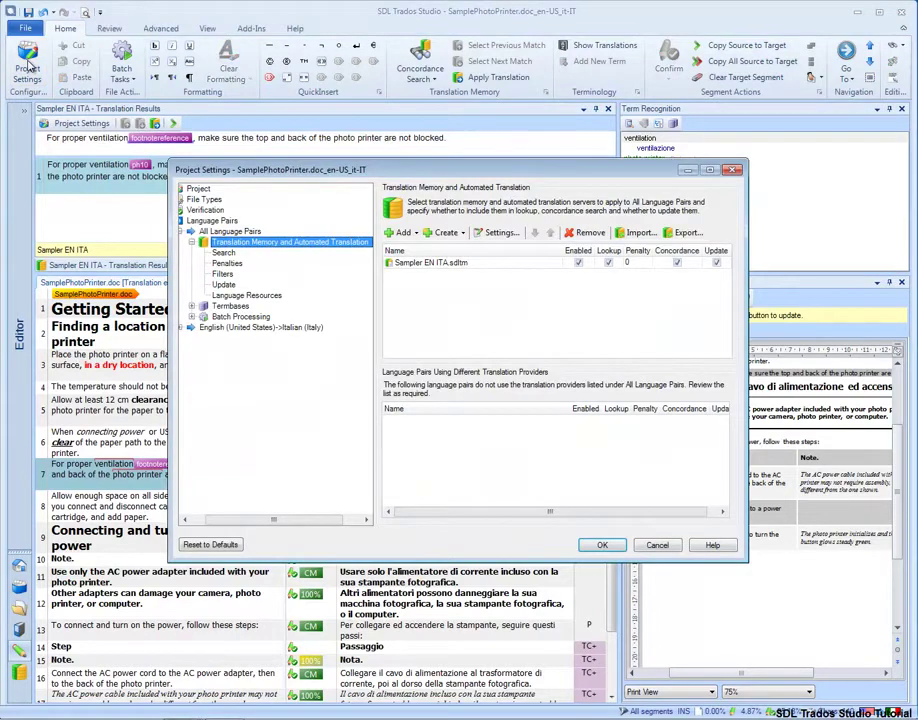
pyautogui.click(203, 210)
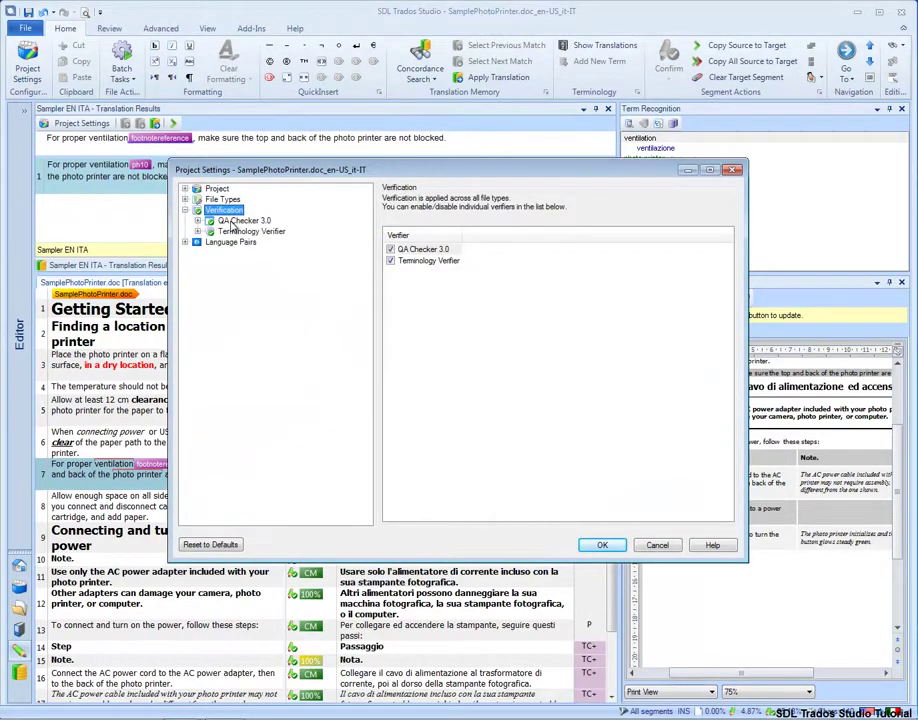
pyautogui.click(238, 220)
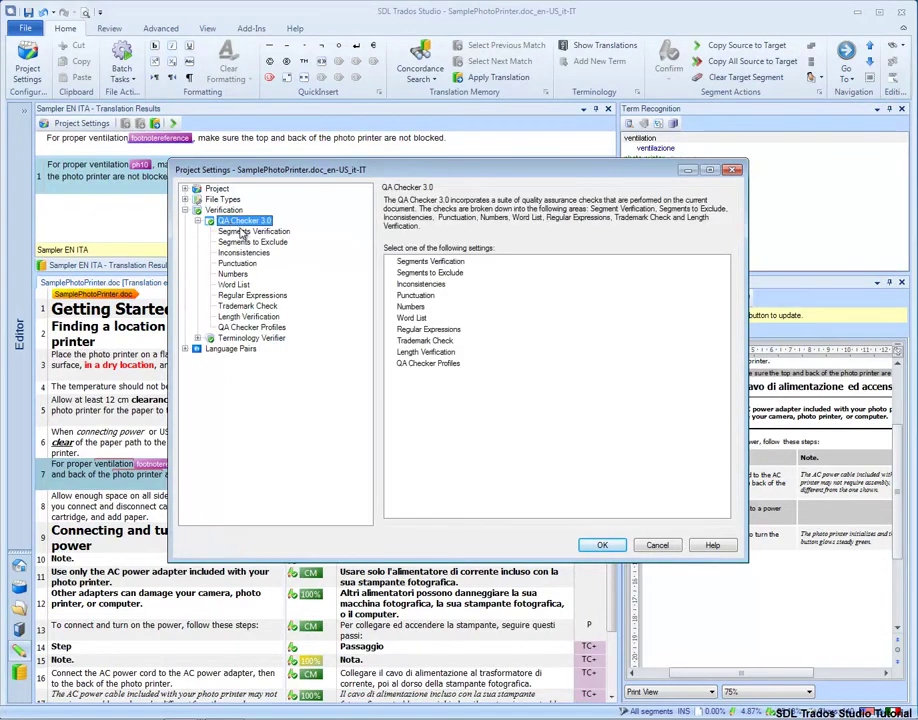
pyautogui.click(243, 231)
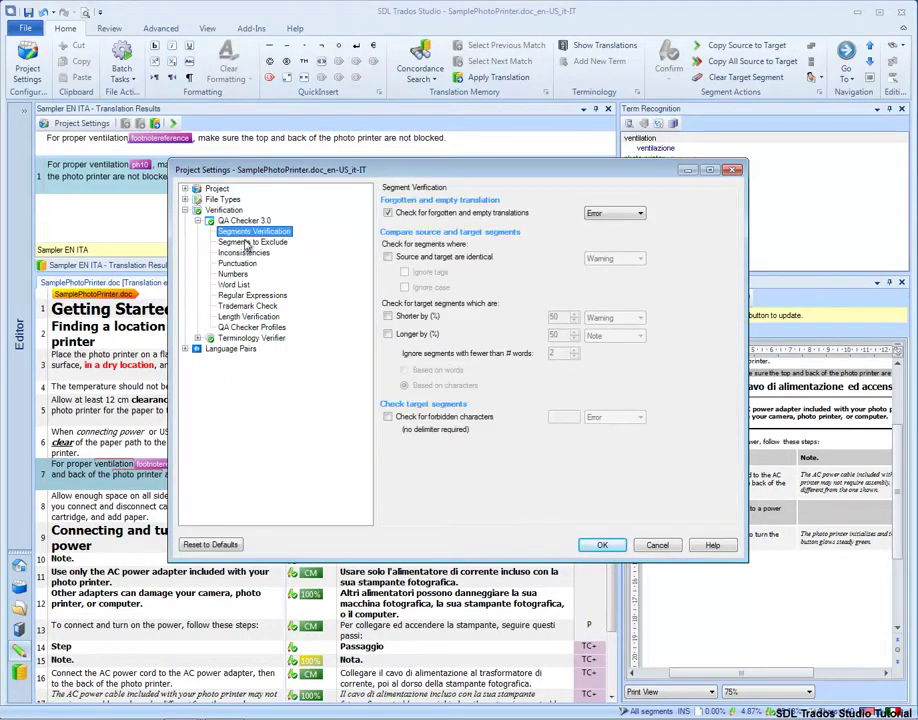
pyautogui.click(250, 242)
pyautogui.click(262, 252)
pyautogui.click(384, 202)
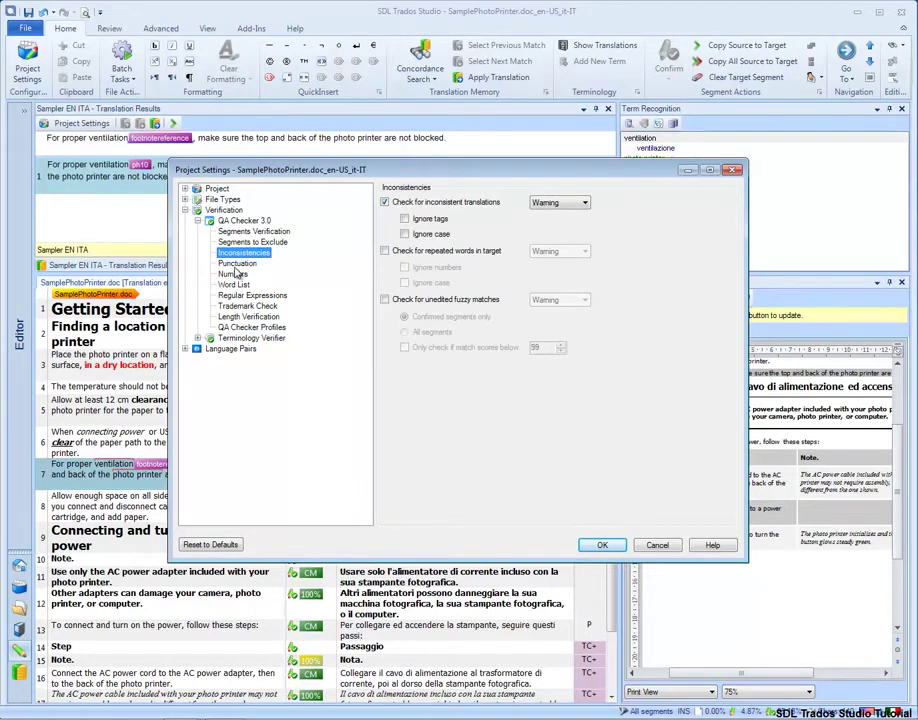
pyautogui.click(262, 264)
pyautogui.click(388, 213)
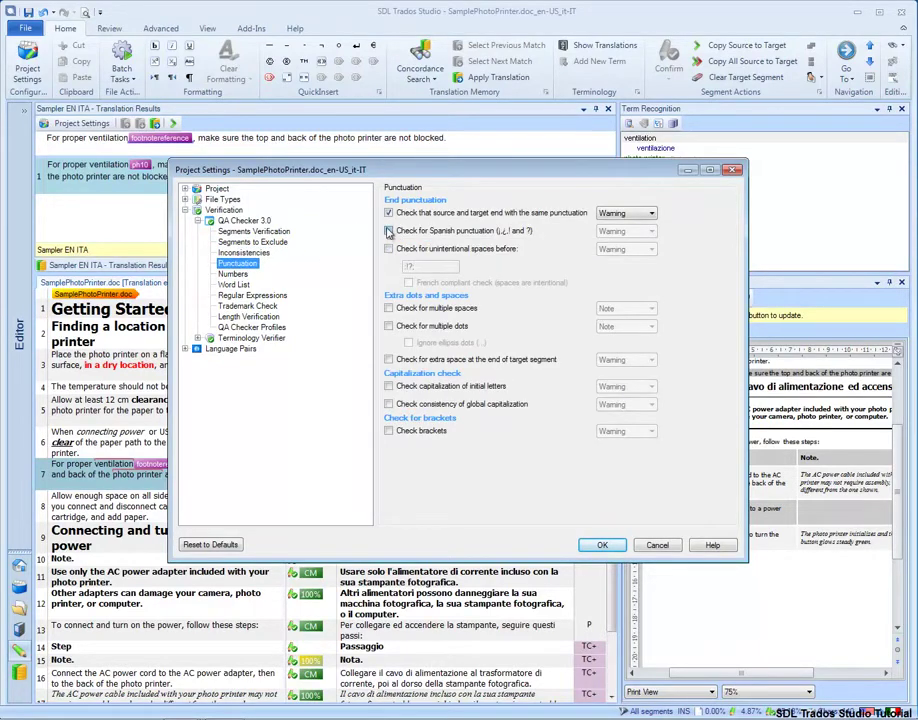
pyautogui.click(388, 230)
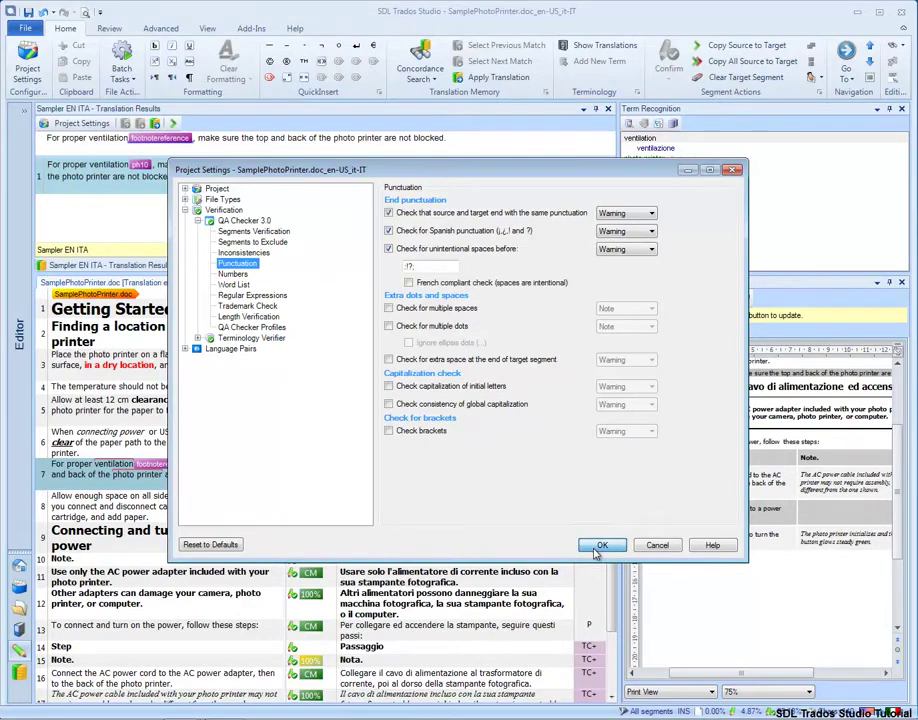
pyautogui.click(600, 545)
# Run the F8 verification and delete the extra period ending segment 9's Italian heading
pyautogui.scroll(-2, 590, 500)
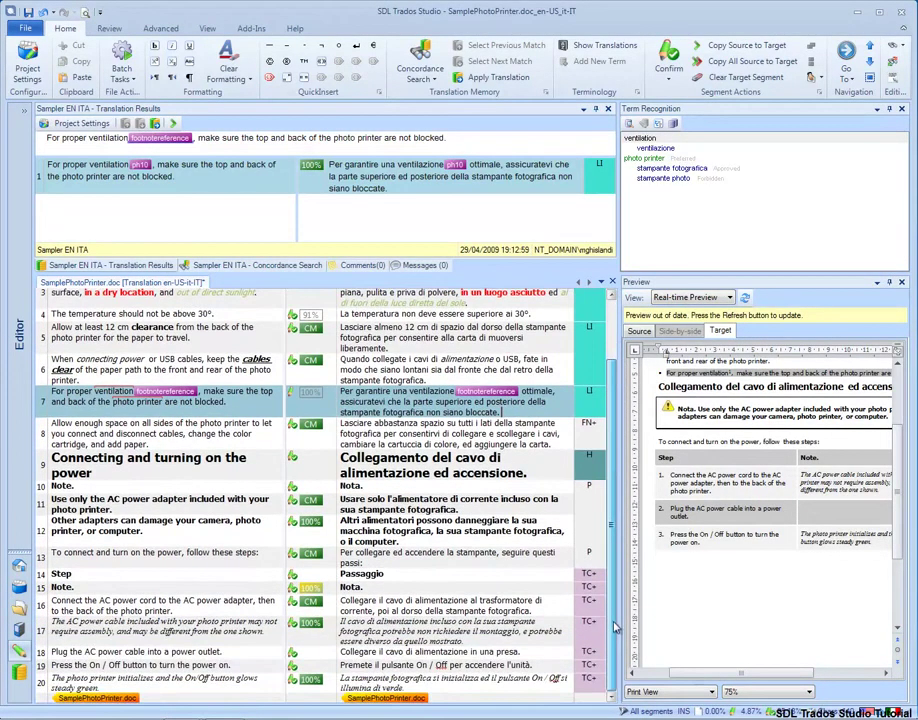
pyautogui.press('F8')
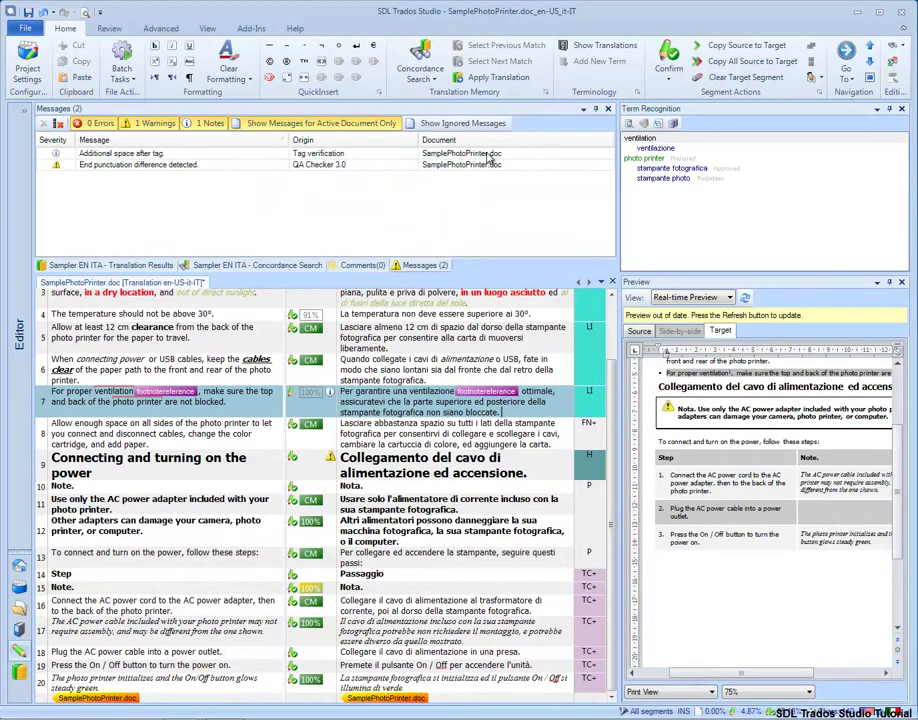
pyautogui.click(490, 163)
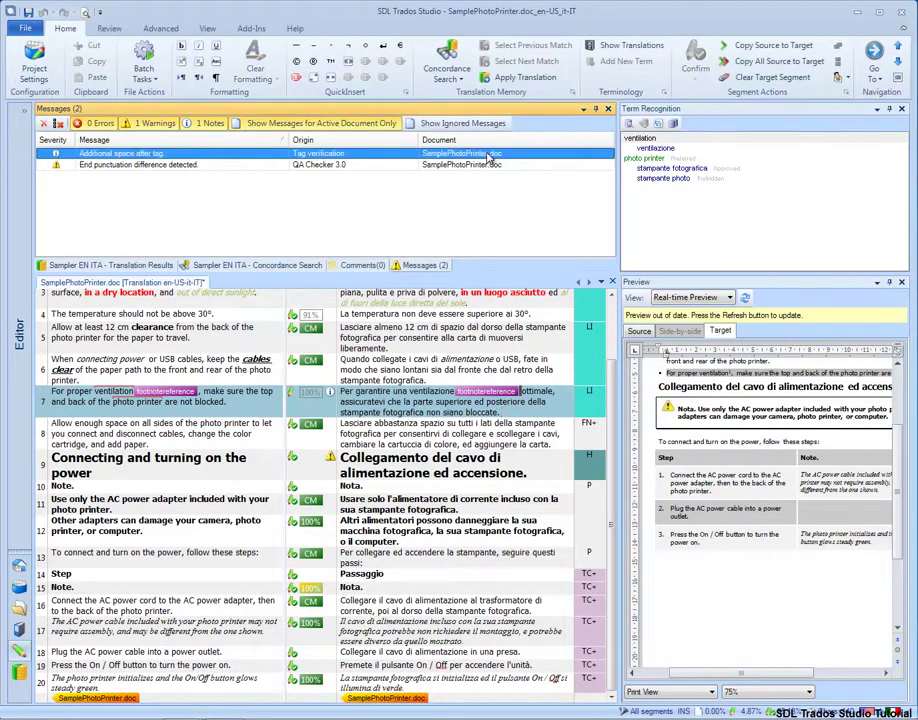
pyautogui.doubleClick(494, 164)
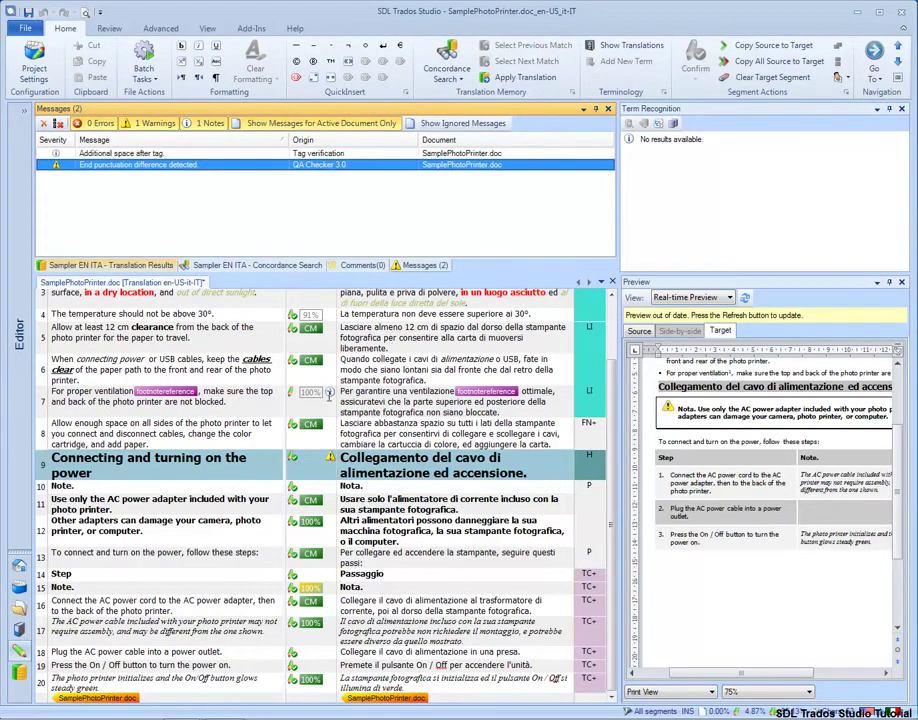
pyautogui.press('BackSpace')
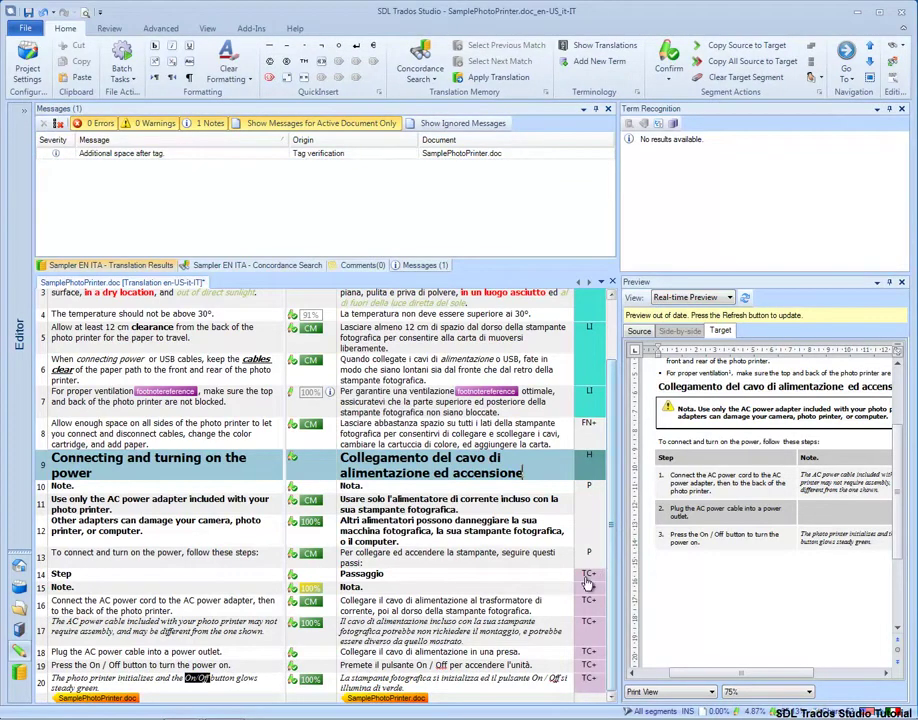
pyautogui.click(478, 686)
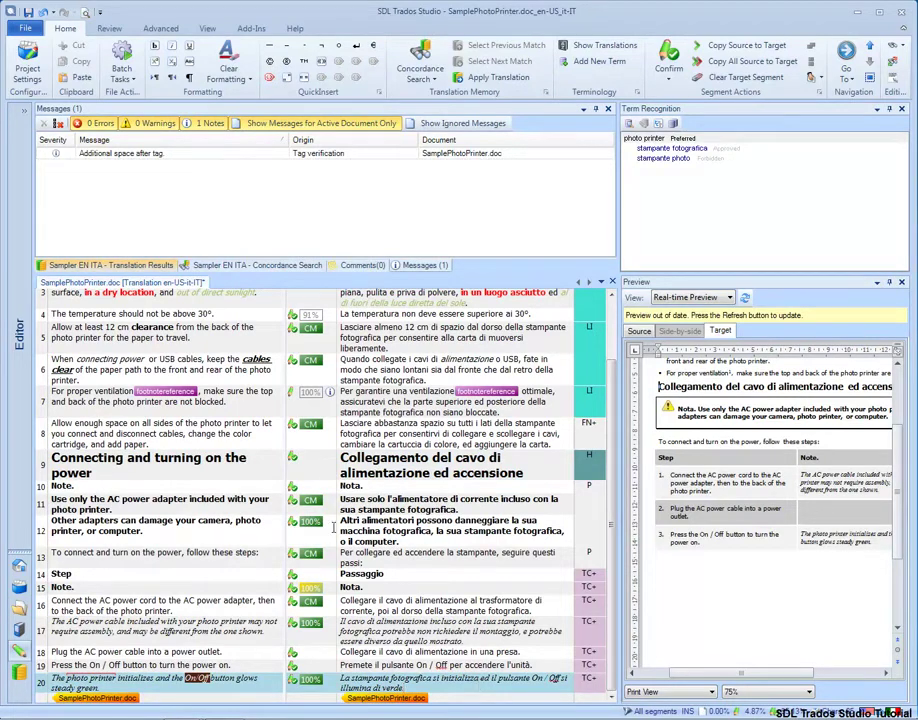
pyautogui.click(22, 28)
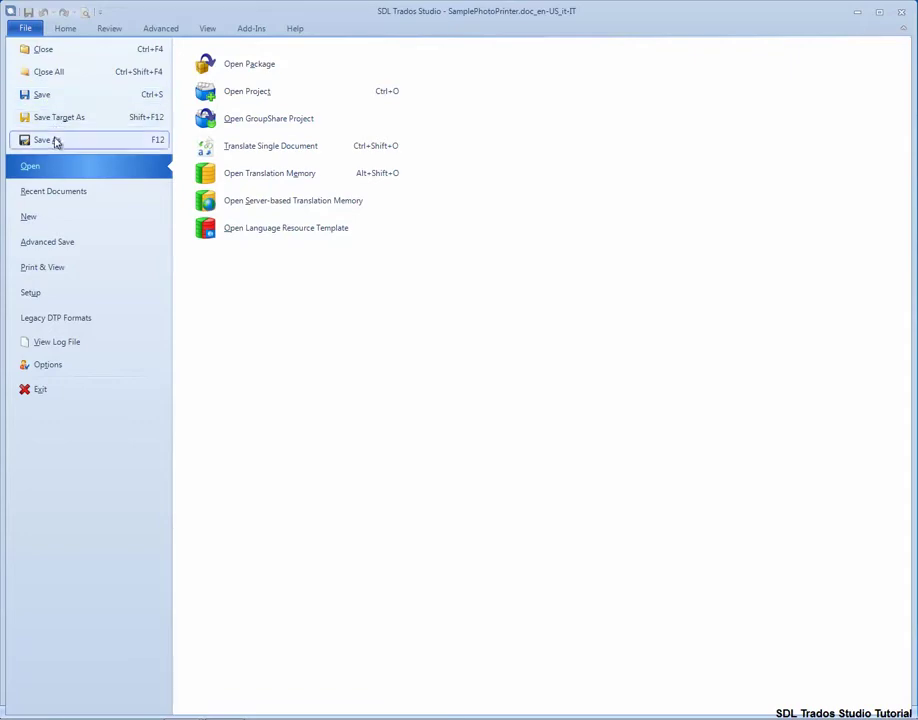
# Save the translation as SamplePhotoPrinter.doc_en-US_it-ITBilingual.sdlxliff, then show the Print & View options
pyautogui.click(56, 141)
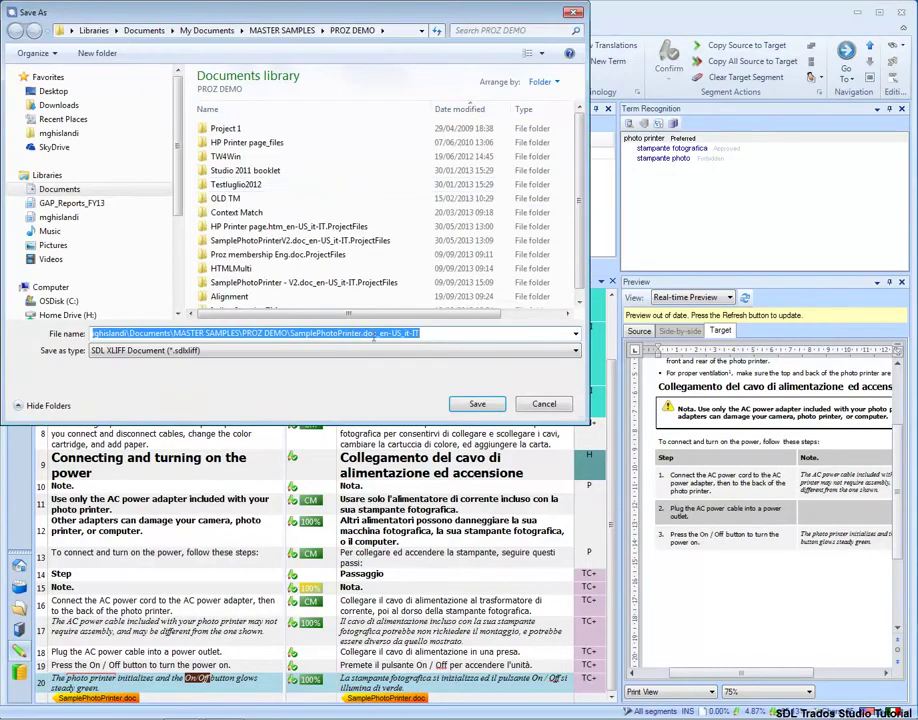
pyautogui.click(446, 334)
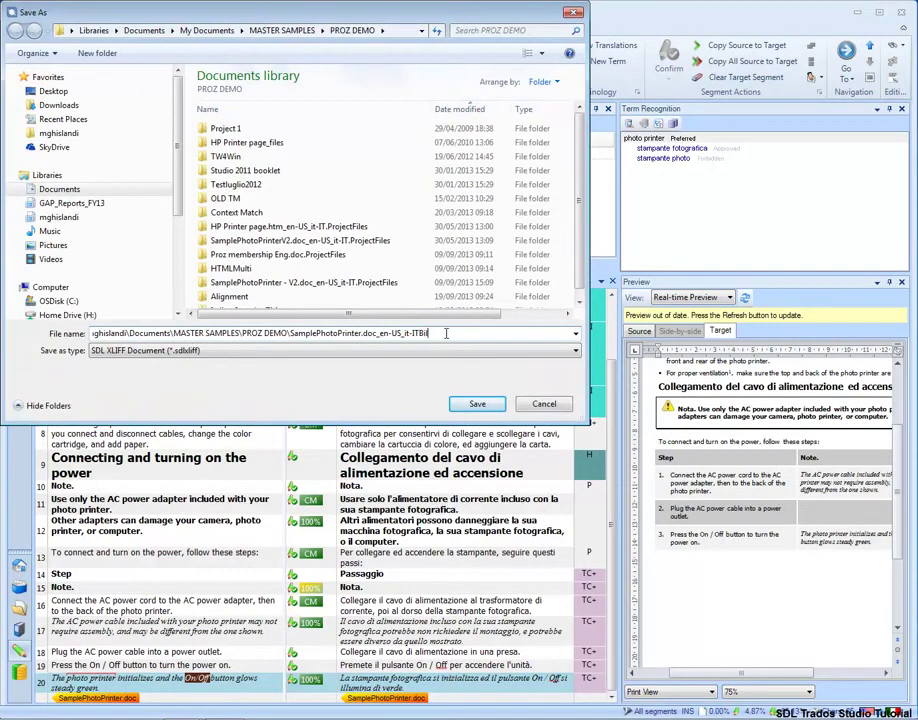
pyautogui.write('ingual')
pyautogui.click(475, 404)
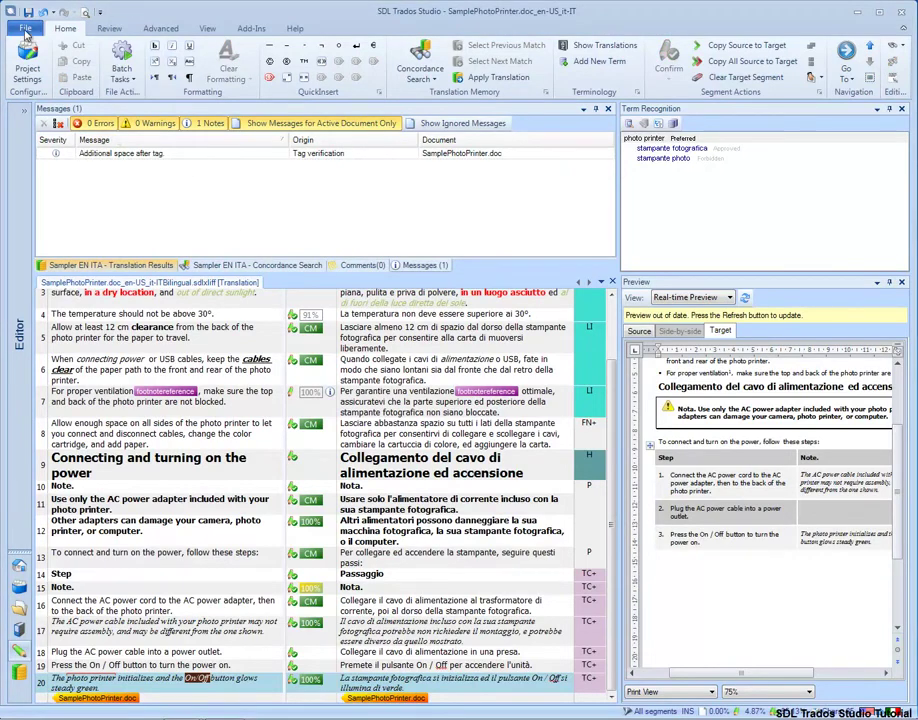
pyautogui.click(27, 29)
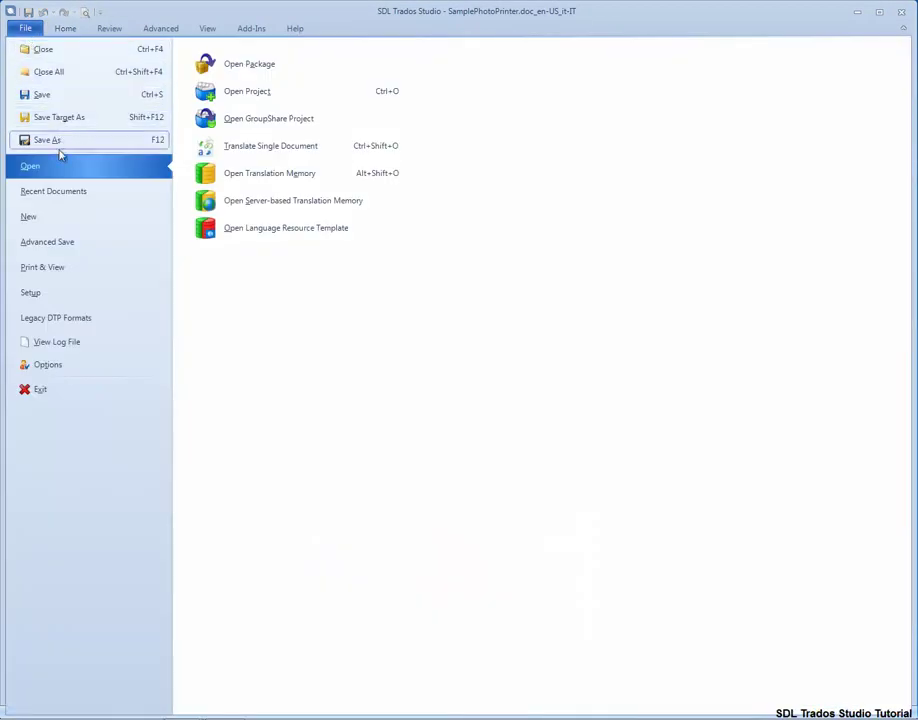
pyautogui.click(66, 268)
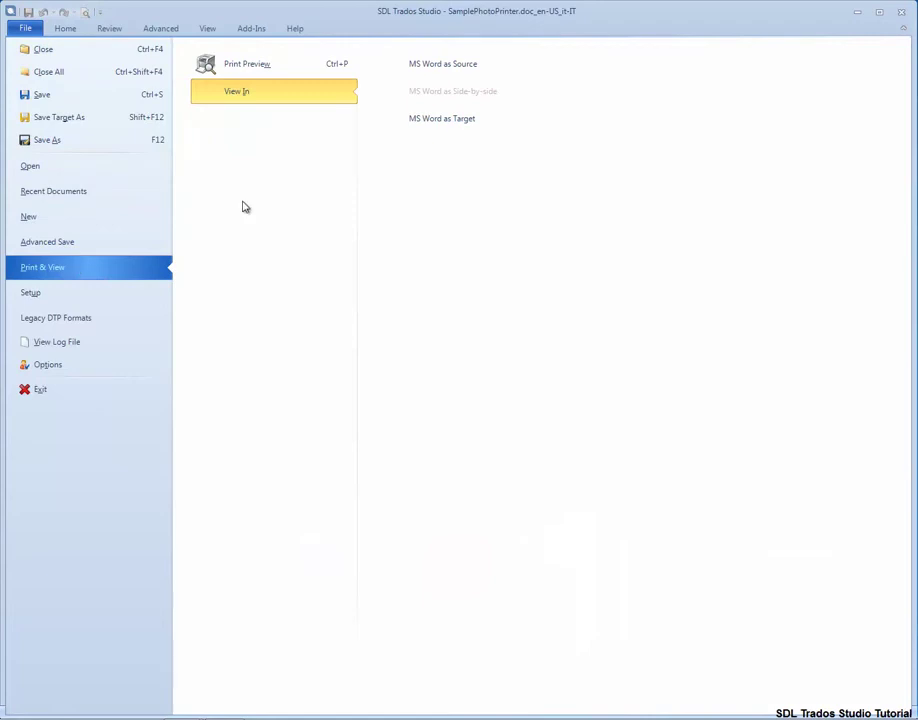
# Preview the translated document in MS Word and scroll through the Italian text
pyautogui.click(435, 122)
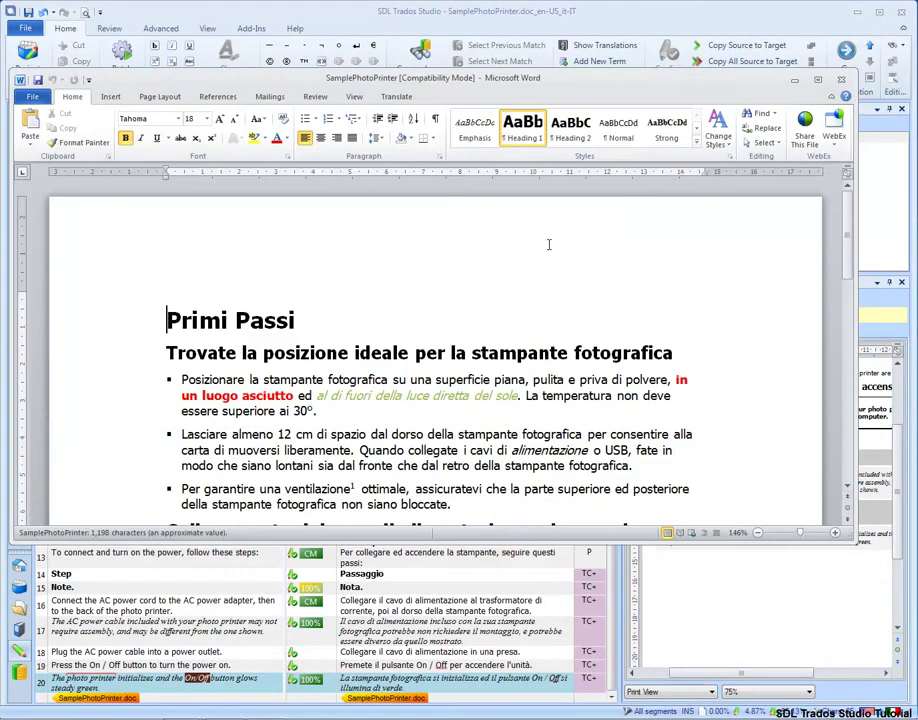
pyautogui.scroll(-5, 644, 317)
pyautogui.scroll(-2, 642, 318)
pyautogui.scroll(-4, 642, 318)
pyautogui.scroll(3, 644, 328)
pyautogui.scroll(4, 650, 320)
pyautogui.scroll(4, 658, 311)
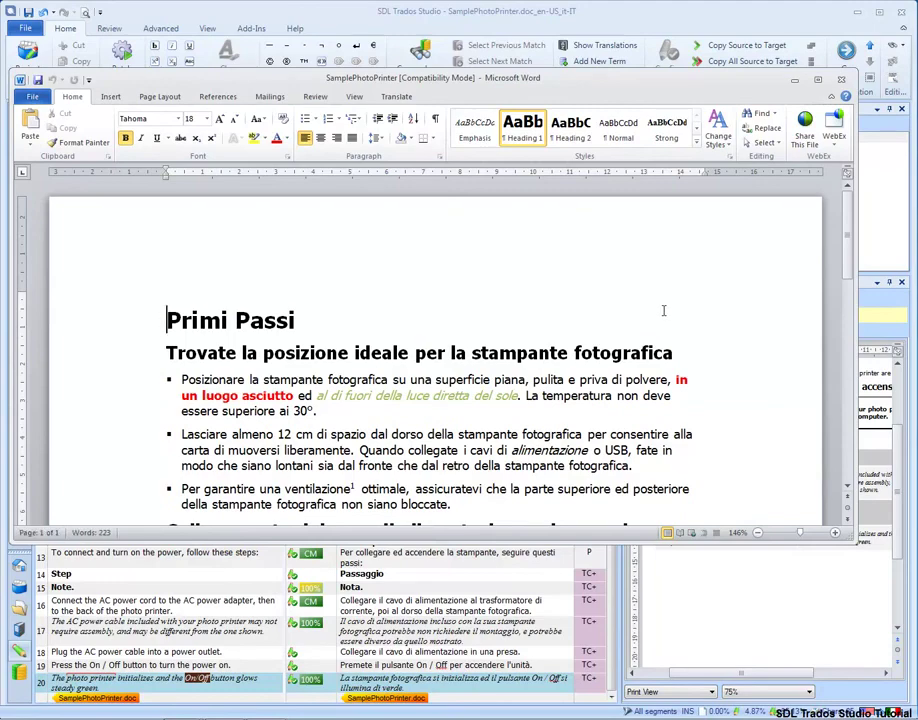